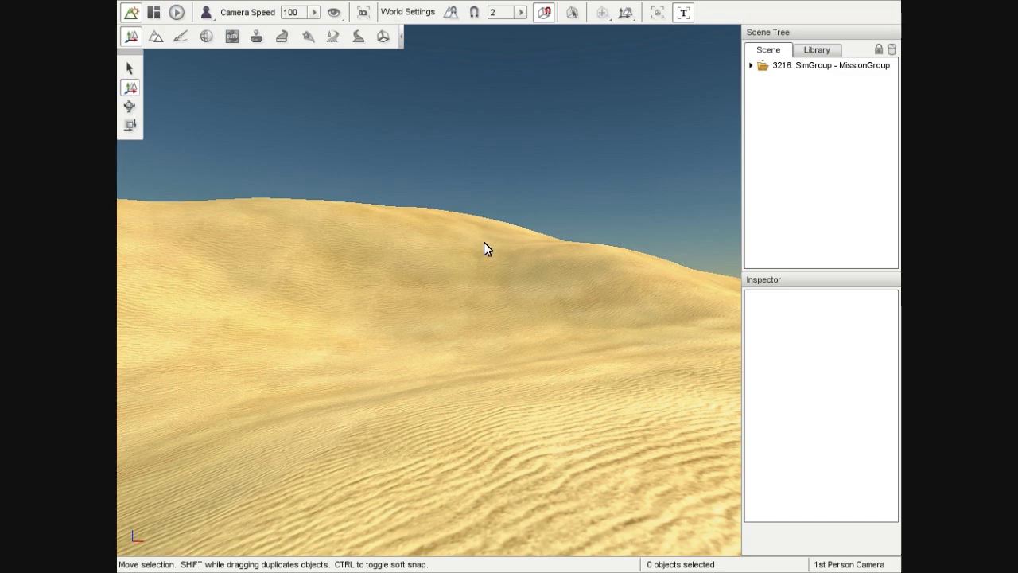
# Fly the camera around the player character to view it and the surrounding dunes from several angles
pyautogui.press('s')
pyautogui.moveTo(493, 242); pyautogui.dragTo(490, 268, button='right')
pyautogui.press('s')
pyautogui.press('w')
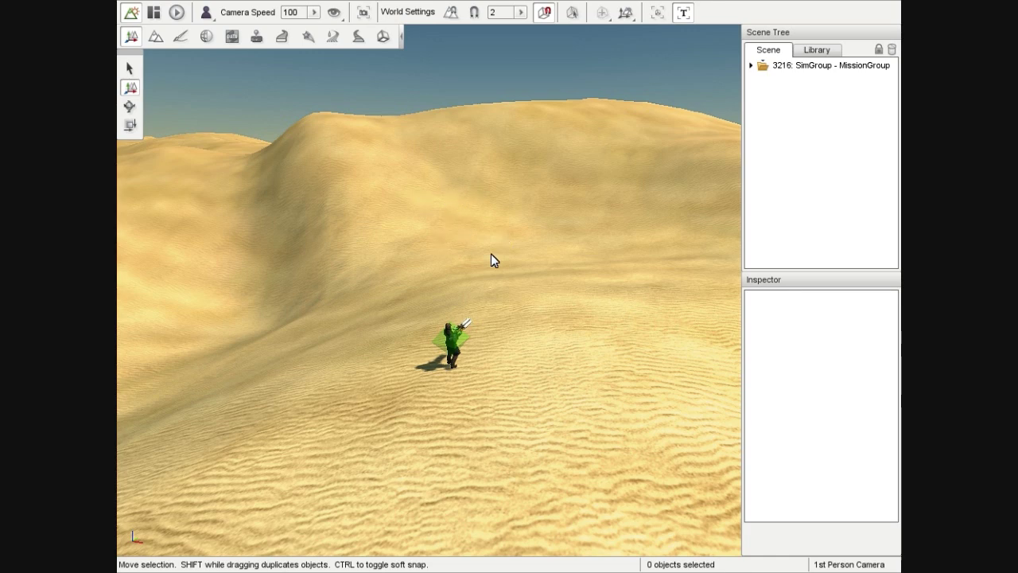
pyautogui.moveTo(492, 246); pyautogui.dragTo(445, 256, button='right')
pyautogui.press('s')
pyautogui.press('w')
pyautogui.press('w')
pyautogui.moveTo(525, 247); pyautogui.dragTo(517, 239, button='right')
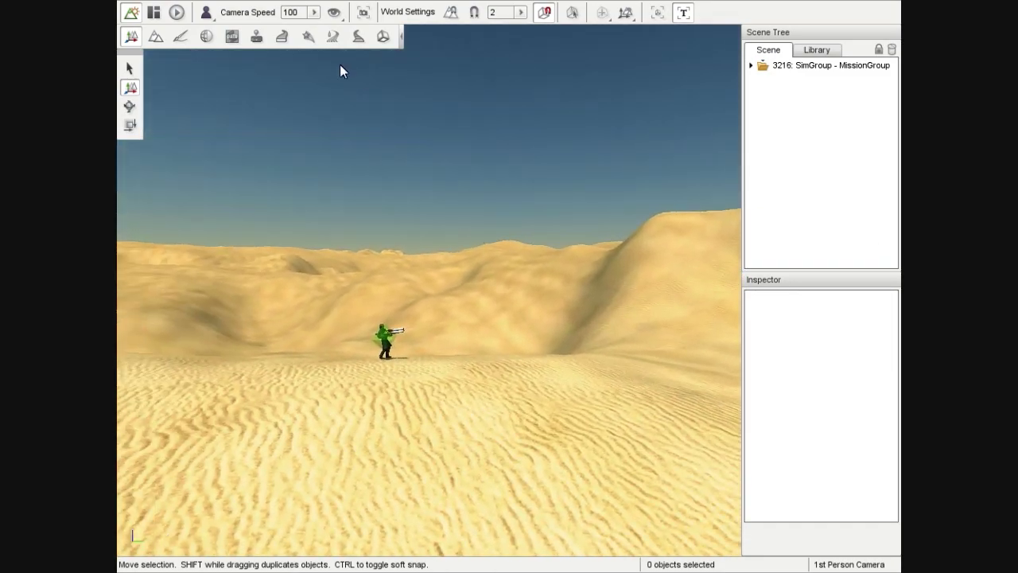
# Reduce the camera speed to 7 and fly slowly forward past the player character
pyautogui.click(315, 14)
pyautogui.moveTo(270, 39); pyautogui.dragTo(233, 41)
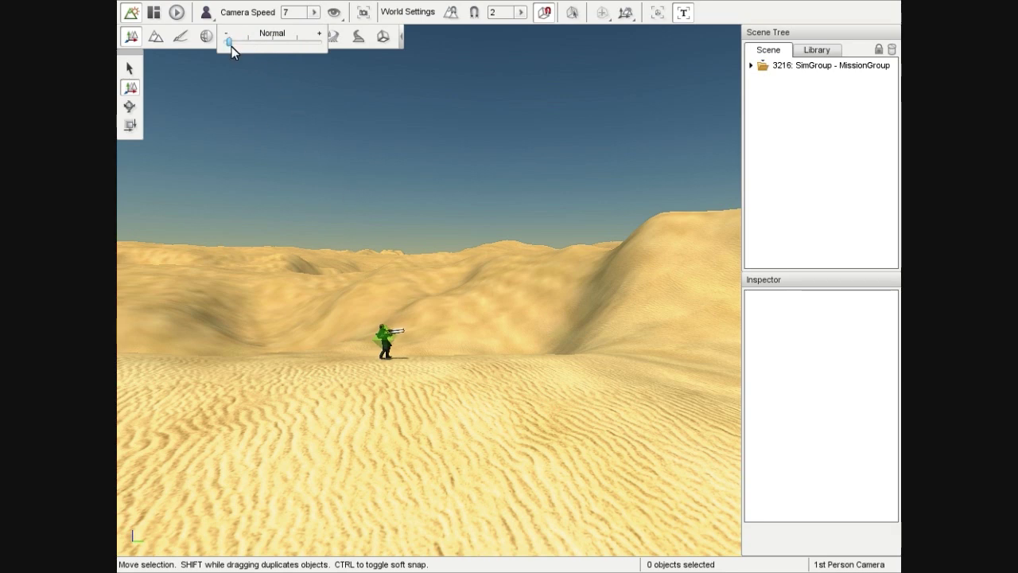
pyautogui.click(436, 239)
pyautogui.moveTo(422, 254)
pyautogui.mouseDown(button='right')
pyautogui.moveTo(425, 342)
pyautogui.moveTo(426, 280)
pyautogui.moveTo(505, 235)
pyautogui.moveTo(433, 267)
pyautogui.moveTo(415, 259)
pyautogui.mouseUp(button='right')
pyautogui.press('w')
pyautogui.press('w')
# Set the camera speed back to 100 and fly around to the other side of the player character
pyautogui.click(313, 13)
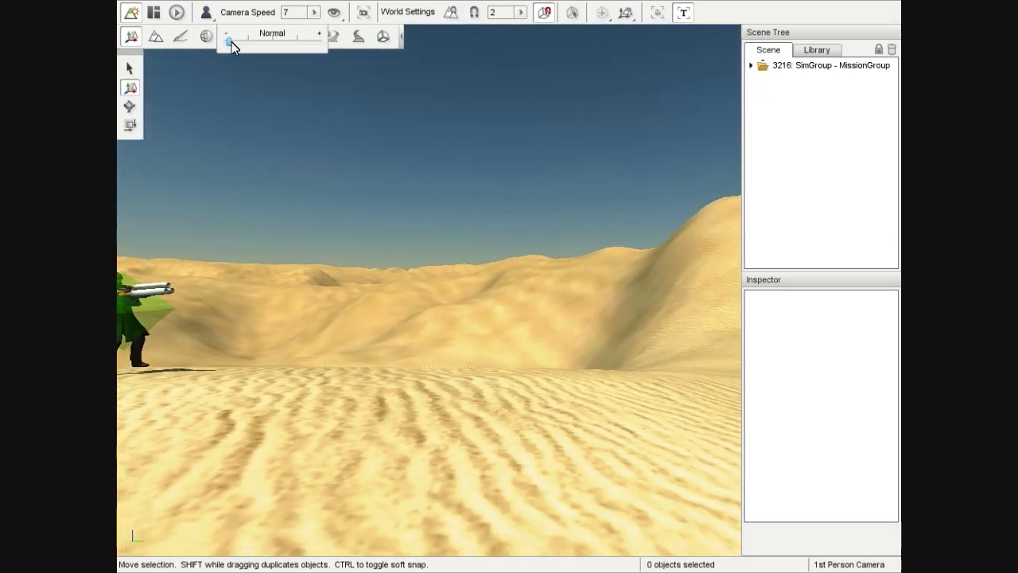
pyautogui.moveTo(318, 42); pyautogui.dragTo(274, 46)
pyautogui.click(320, 159)
pyautogui.moveTo(321, 159); pyautogui.dragTo(258, 203, button='right')
pyautogui.press('s')
pyautogui.press('w')
pyautogui.moveTo(321, 183); pyautogui.dragTo(365, 163, button='right')
pyautogui.press('s')
pyautogui.press('w')
pyautogui.press('d')
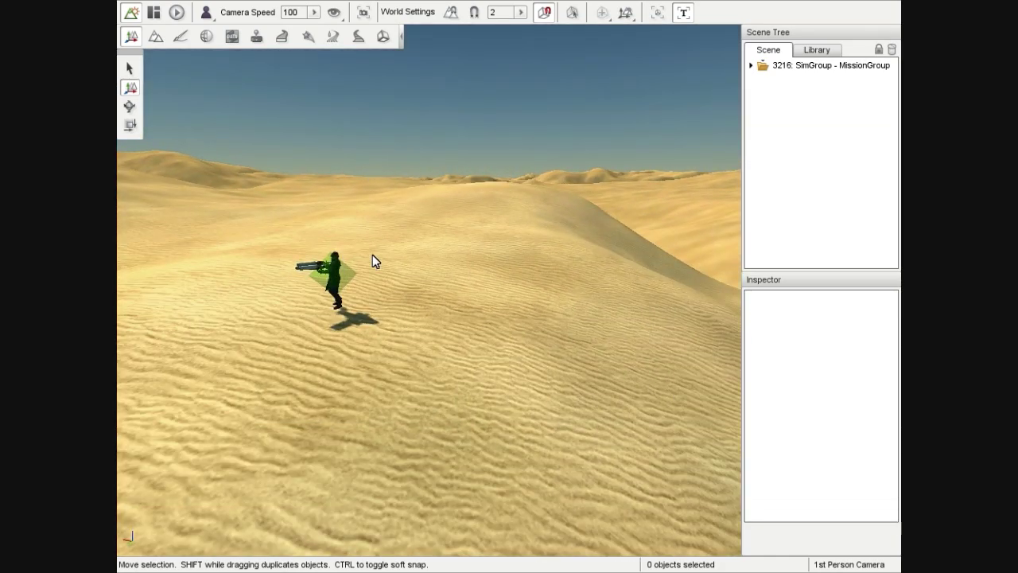
# Switch from the free camera to the player, walk around the dunes in first person and fire the weapon
pyautogui.hotkey('alt', 'c')
pyautogui.moveTo(390, 266)
pyautogui.mouseDown(button='right')
pyautogui.moveTo(410, 293)
pyautogui.moveTo(474, 269)
pyautogui.moveTo(387, 265)
pyautogui.moveTo(676, 279)
pyautogui.moveTo(323, 270)
pyautogui.mouseUp(button='right')
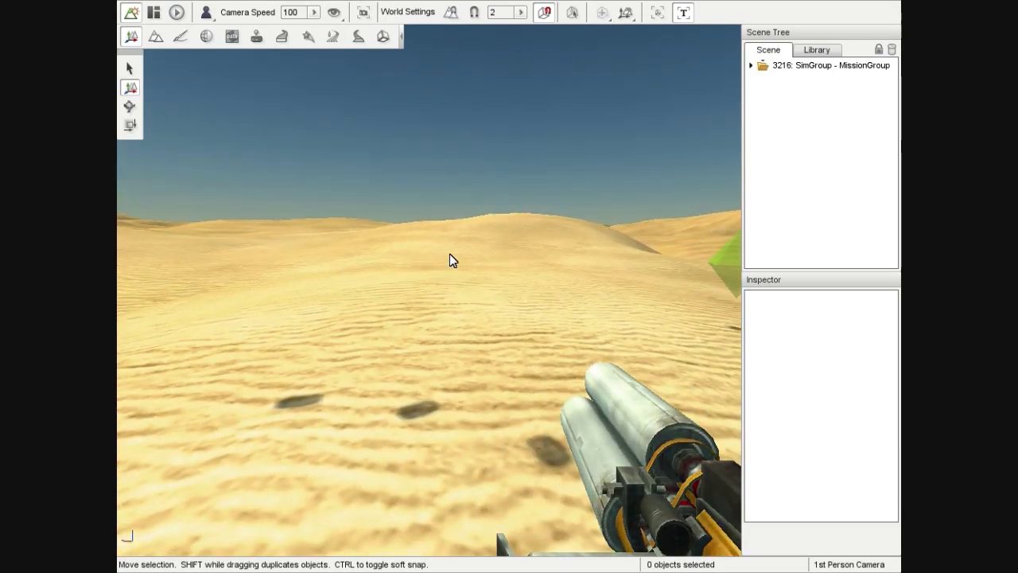
pyautogui.press('w')
pyautogui.moveTo(505, 260); pyautogui.dragTo(684, 253, button='right')
pyautogui.click(504, 260)
pyautogui.press('w')
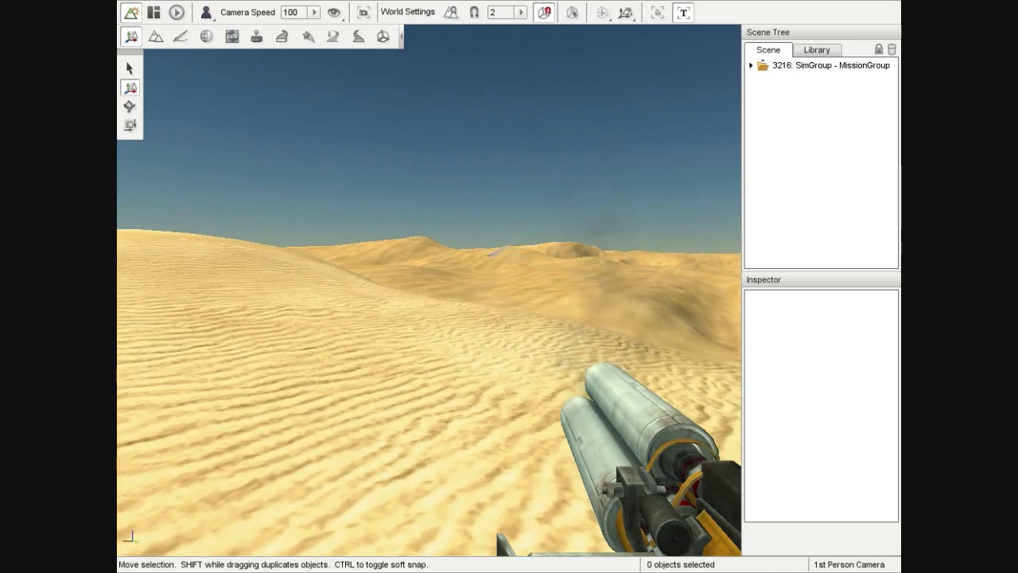
pyautogui.moveTo(446, 273); pyautogui.dragTo(254, 272, button='right')
pyautogui.moveTo(538, 257)
pyautogui.mouseDown(button='right')
pyautogui.moveTo(446, 270)
pyautogui.moveTo(358, 257)
pyautogui.moveTo(565, 253)
pyautogui.moveTo(589, 273)
pyautogui.mouseUp(button='right')
pyautogui.press('w')
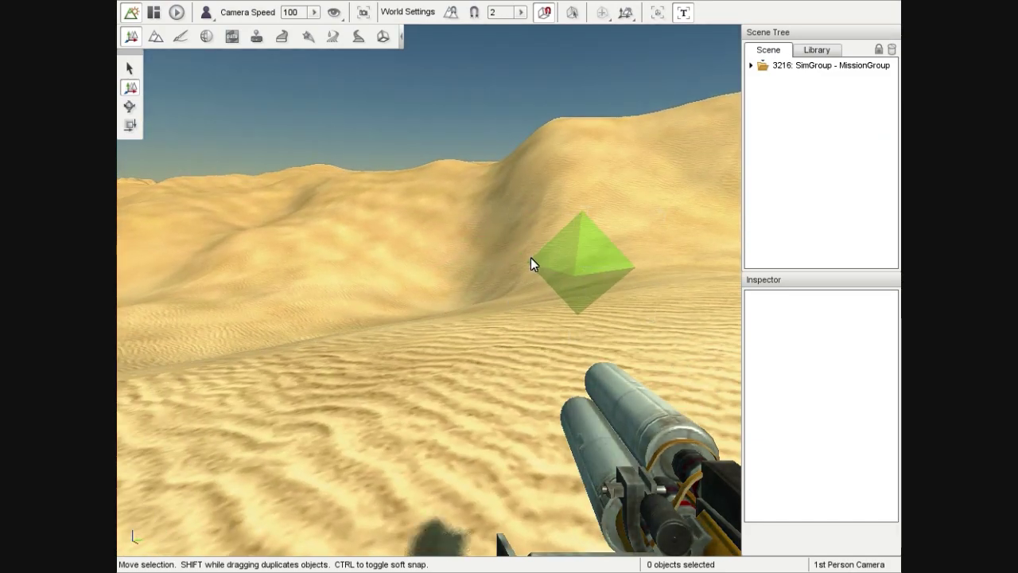
pyautogui.moveTo(530, 257)
pyautogui.mouseDown(button='right')
pyautogui.moveTo(523, 272)
pyautogui.moveTo(625, 251)
pyautogui.moveTo(736, 250)
pyautogui.mouseUp(button='right')
pyautogui.press('s')
pyautogui.press('w')
# Change the player to third-person view, walk across the sand and alternate between first- and third-person views
pyautogui.press('Tab')
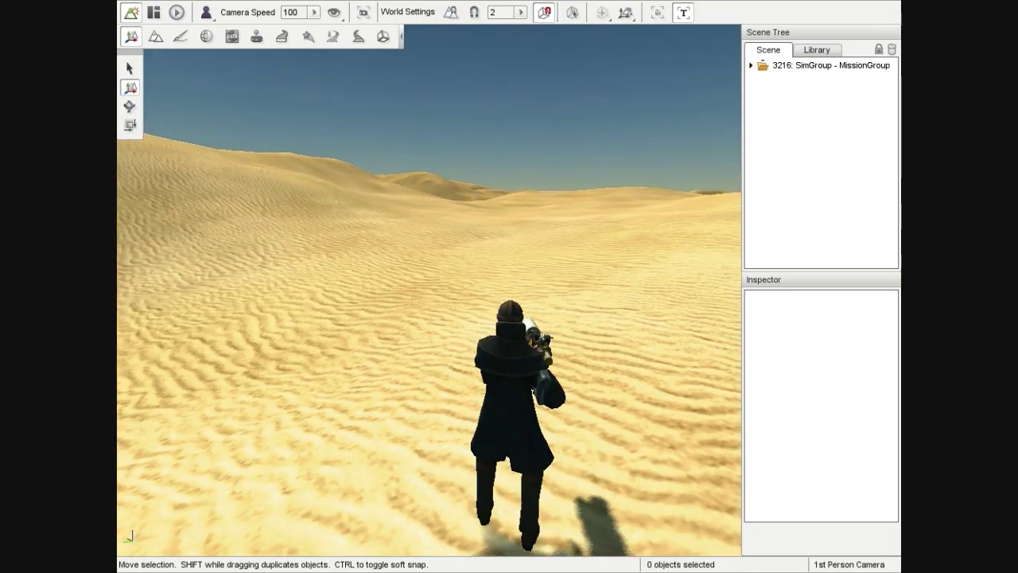
pyautogui.press('w')
pyautogui.moveTo(530, 257); pyautogui.dragTo(589, 257, button='right')
pyautogui.moveTo(430, 291)
pyautogui.mouseDown(button='right')
pyautogui.moveTo(612, 288)
pyautogui.moveTo(223, 288)
pyautogui.mouseUp(button='right')
pyautogui.press('w')
pyautogui.press('w')
pyautogui.press('w')
pyautogui.press('w')
pyautogui.press('Tab')
pyautogui.press('Tab')
pyautogui.press('Tab')
pyautogui.press('Tab')
pyautogui.press('Tab')
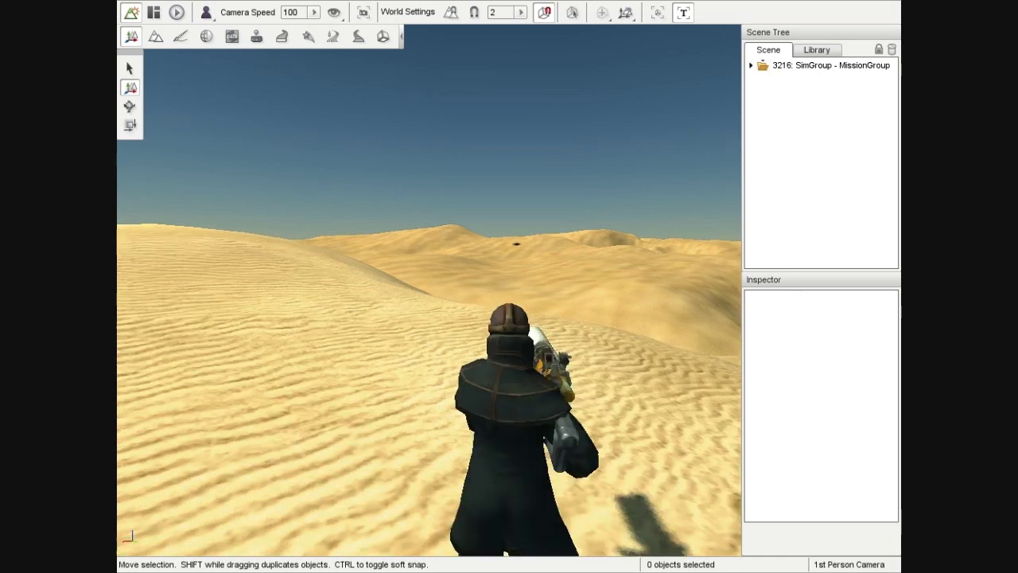
pyautogui.press('Tab')
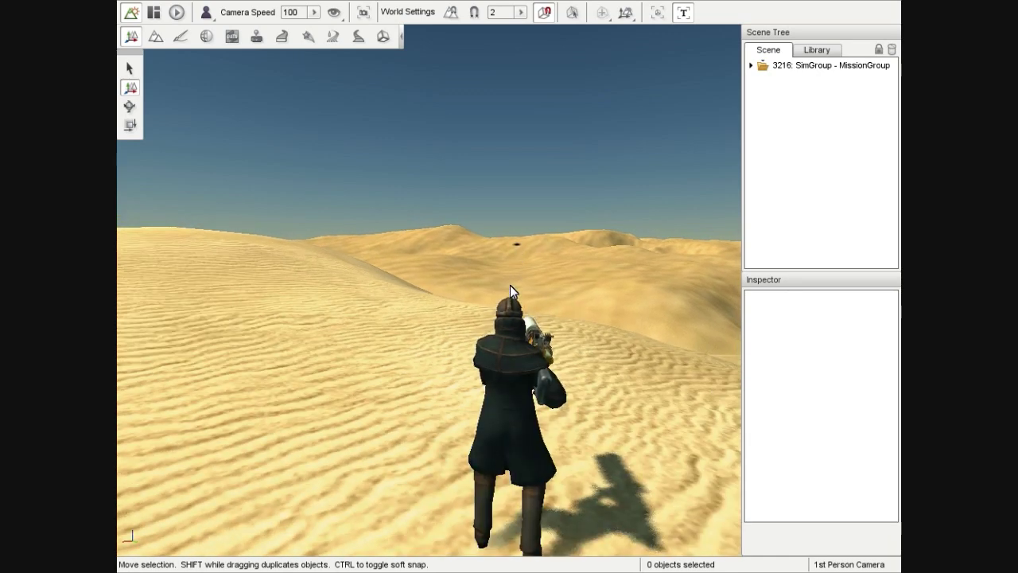
# Turn and walk the player near the green spawn marker while toggling the first- and third-person views
pyautogui.moveTo(510, 285)
pyautogui.mouseDown(button='right')
pyautogui.moveTo(636, 301)
pyautogui.moveTo(422, 286)
pyautogui.moveTo(381, 255)
pyautogui.mouseUp(button='right')
pyautogui.press('w')
pyautogui.press('d')
pyautogui.press('Tab')
pyautogui.press('Tab')
pyautogui.press('Tab')
pyautogui.press('Tab')
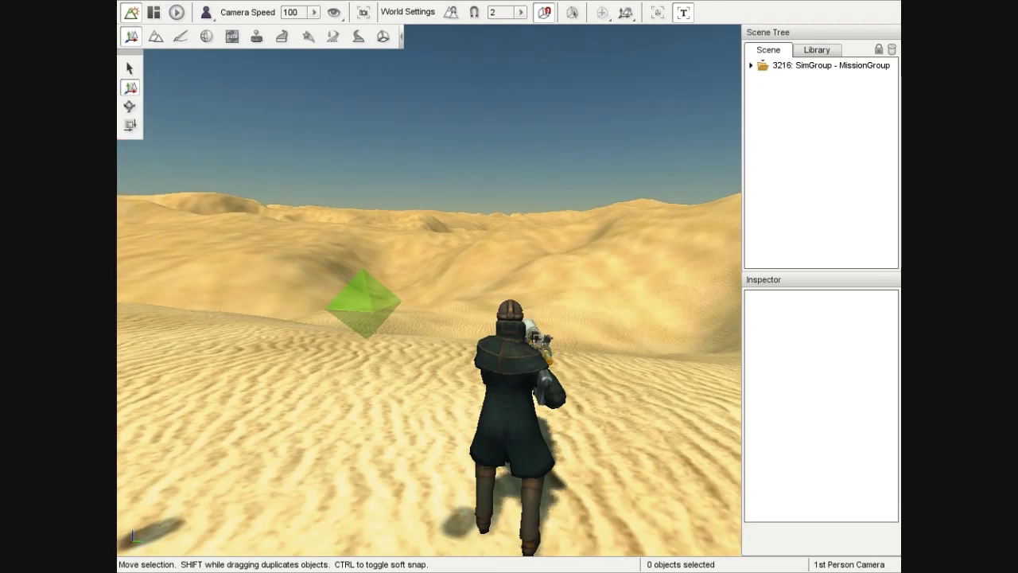
pyautogui.moveTo(536, 260); pyautogui.dragTo(389, 248, button='right')
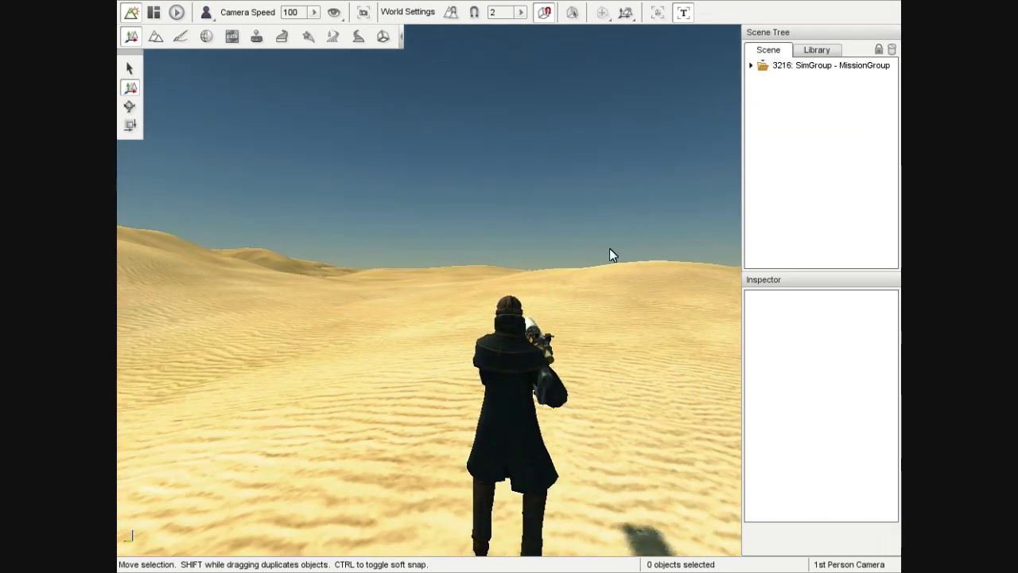
# Detach to the free camera and fly back to see the player from a distance
pyautogui.hotkey('alt', 'c')
pyautogui.moveTo(512, 265); pyautogui.dragTo(402, 276, button='right')
pyautogui.press('s')
pyautogui.moveTo(523, 241); pyautogui.dragTo(513, 238, button='right')
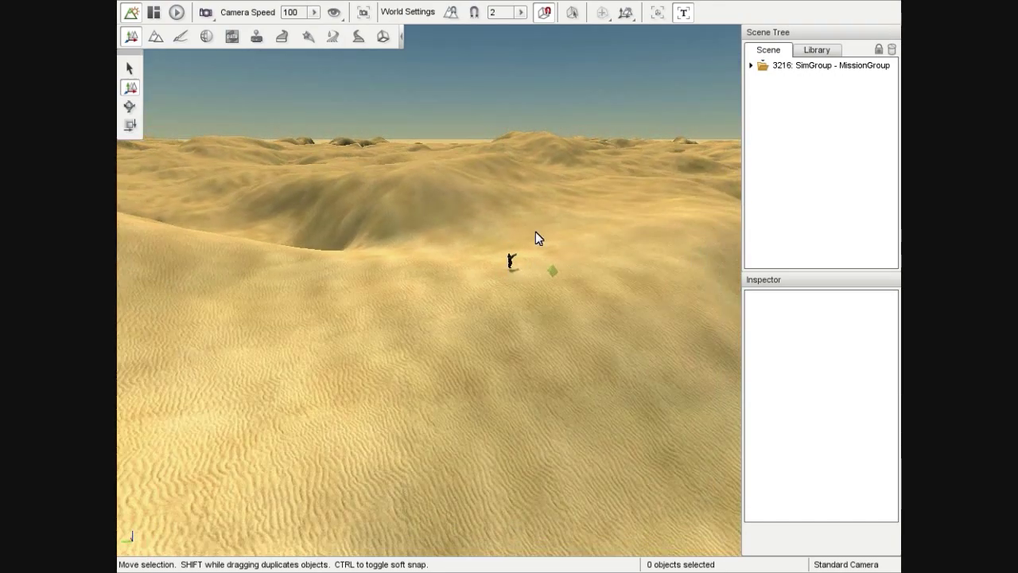
# Toggle repeatedly between the free camera and the player, finishing in player control and turning the character
pyautogui.hotkey('alt', 'c')
pyautogui.hotkey('alt', 'c')
pyautogui.hotkey('alt', 'c')
pyautogui.hotkey('alt', 'c')
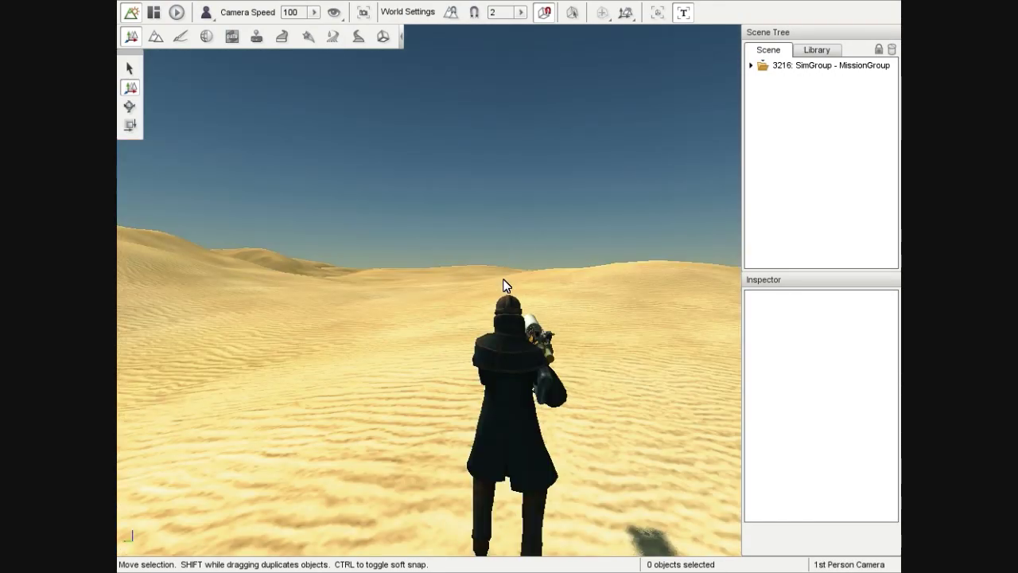
pyautogui.hotkey('alt', 'c')
pyautogui.moveTo(570, 236); pyautogui.dragTo(700, 253, button='right')
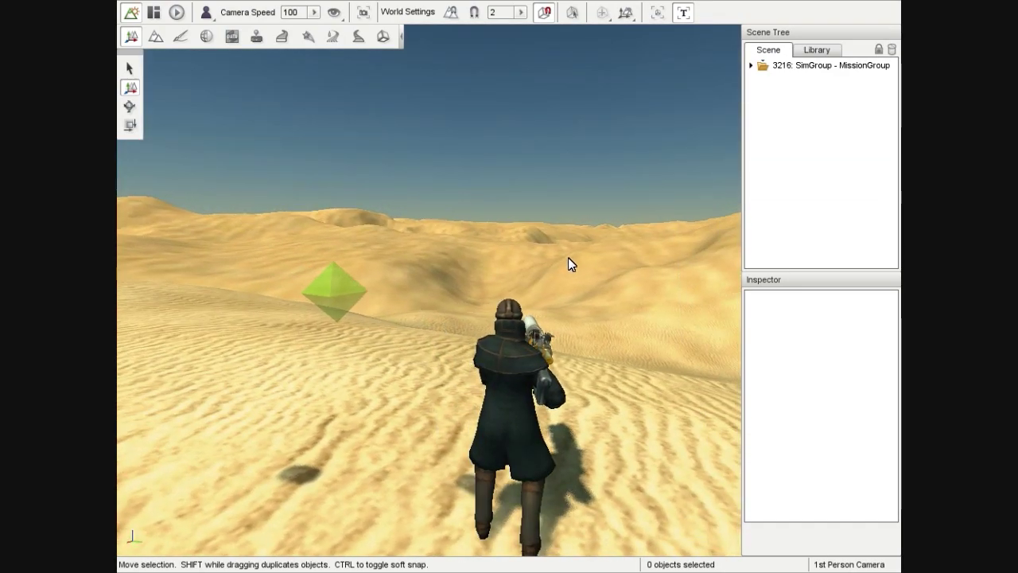
# Switch to the free camera and fly far across the dunes to survey the terrain
pyautogui.hotkey('alt', 'c')
pyautogui.moveTo(564, 262); pyautogui.dragTo(700, 266, button='right')
pyautogui.press('s')
pyautogui.moveTo(430, 290); pyautogui.dragTo(338, 346, button='right')
pyautogui.press('w')
pyautogui.press('w')
pyautogui.press('w')
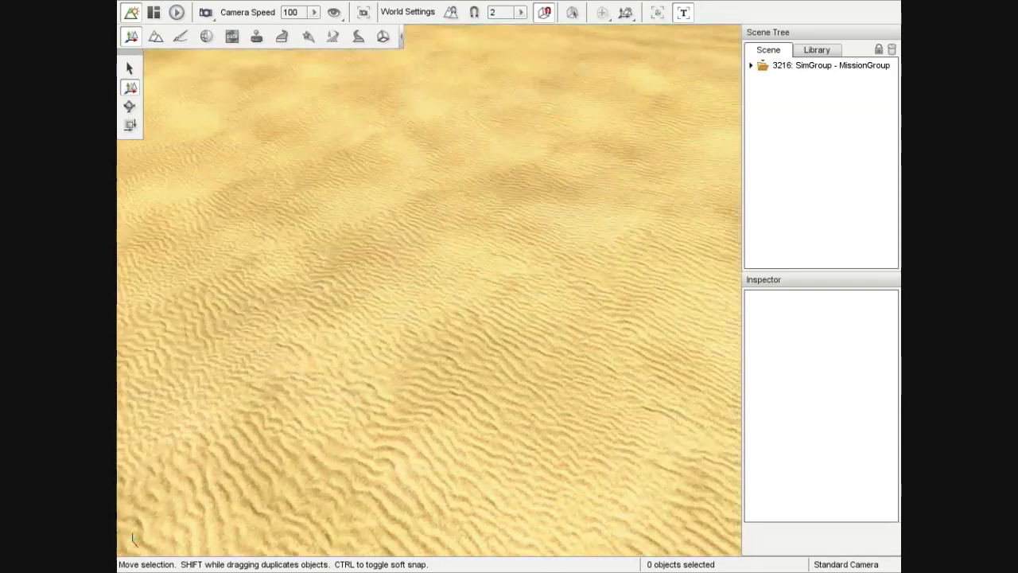
pyautogui.moveTo(334, 310); pyautogui.dragTo(342, 215, button='right')
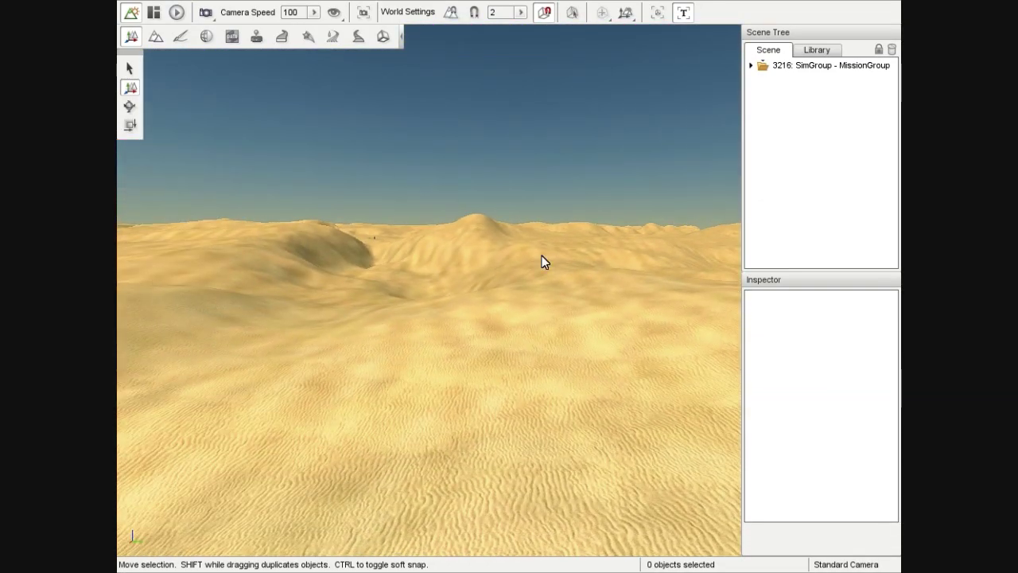
pyautogui.moveTo(491, 259); pyautogui.dragTo(377, 189, button='right')
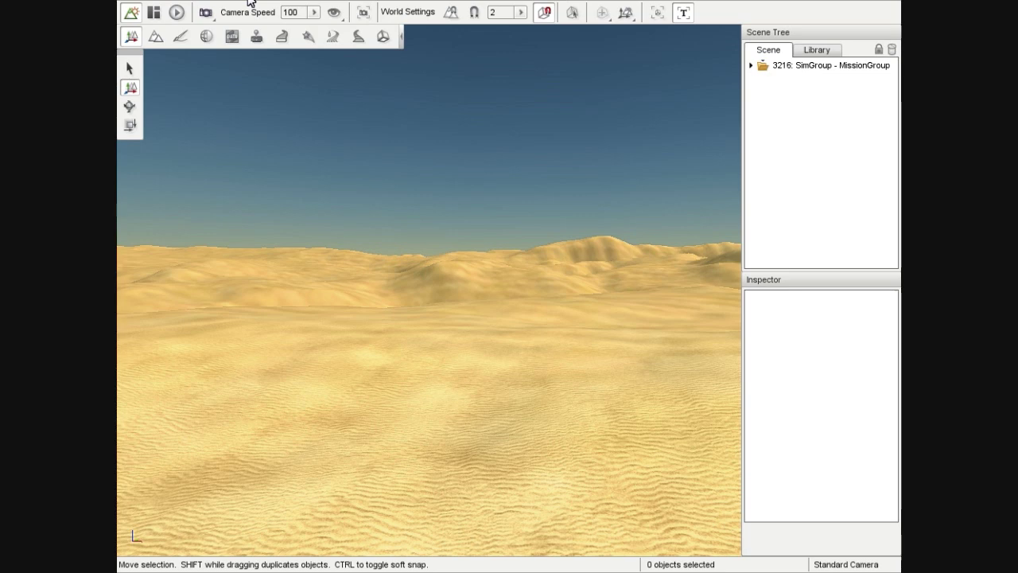
pyautogui.moveTo(494, 306)
pyautogui.mouseDown(button='right')
pyautogui.moveTo(469, 320)
pyautogui.moveTo(479, 317)
pyautogui.mouseUp(button='right')
# Return to the player, compare its first- and third-person views, and go back to the free camera
pyautogui.hotkey('alt', 'c')
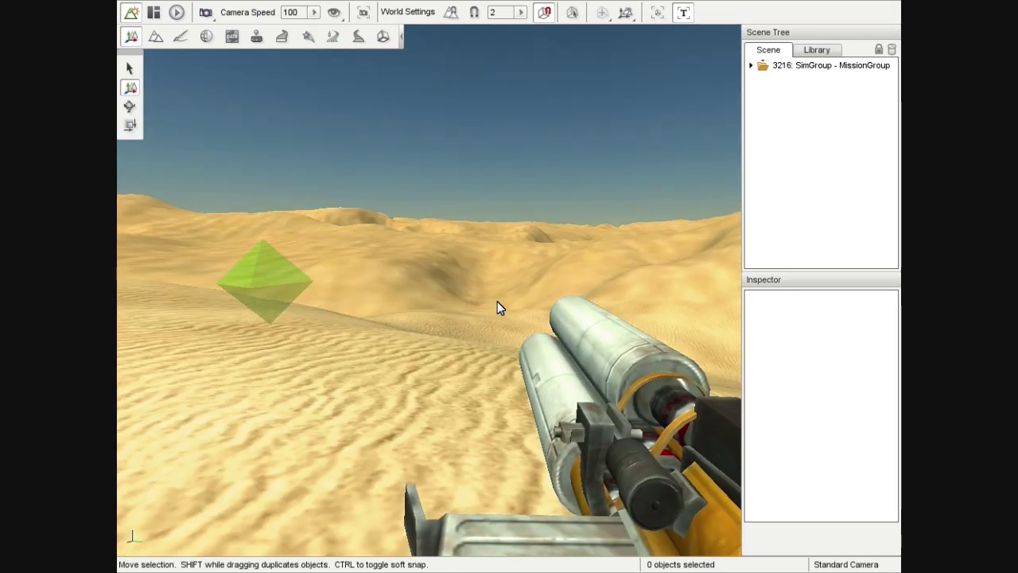
pyautogui.press('Tab')
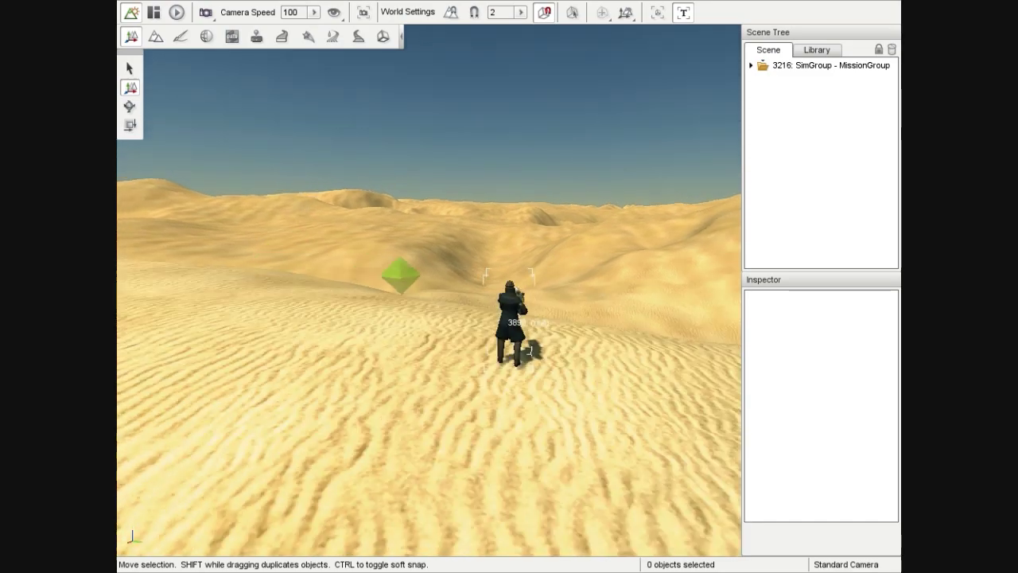
pyautogui.press('Tab')
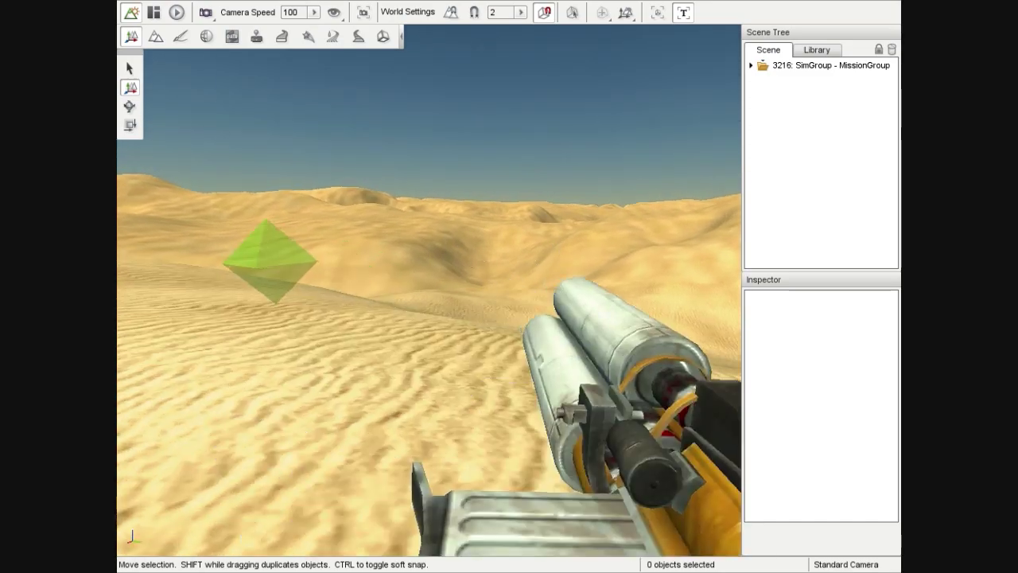
pyautogui.press('Tab')
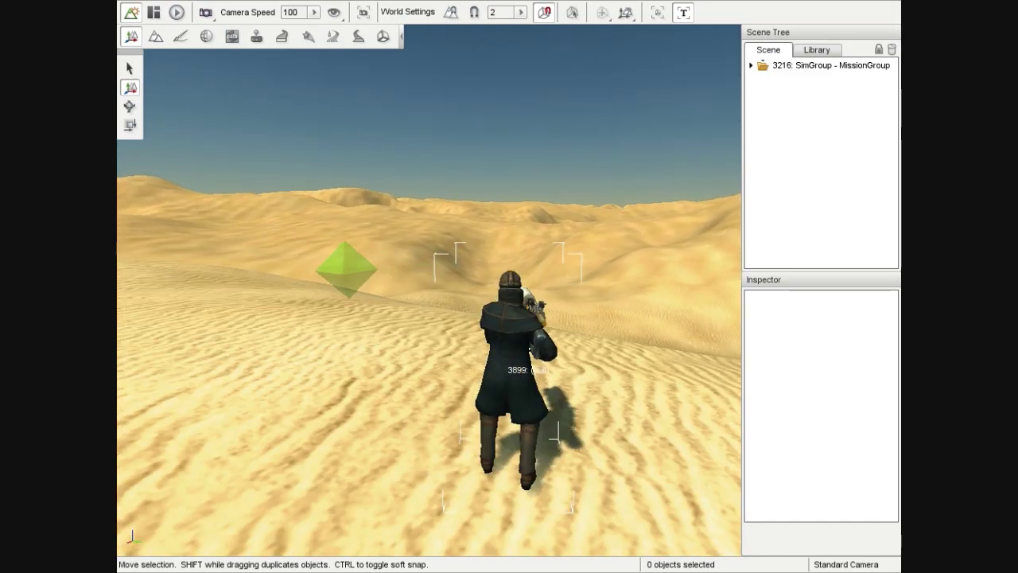
pyautogui.hotkey('alt', 'c')
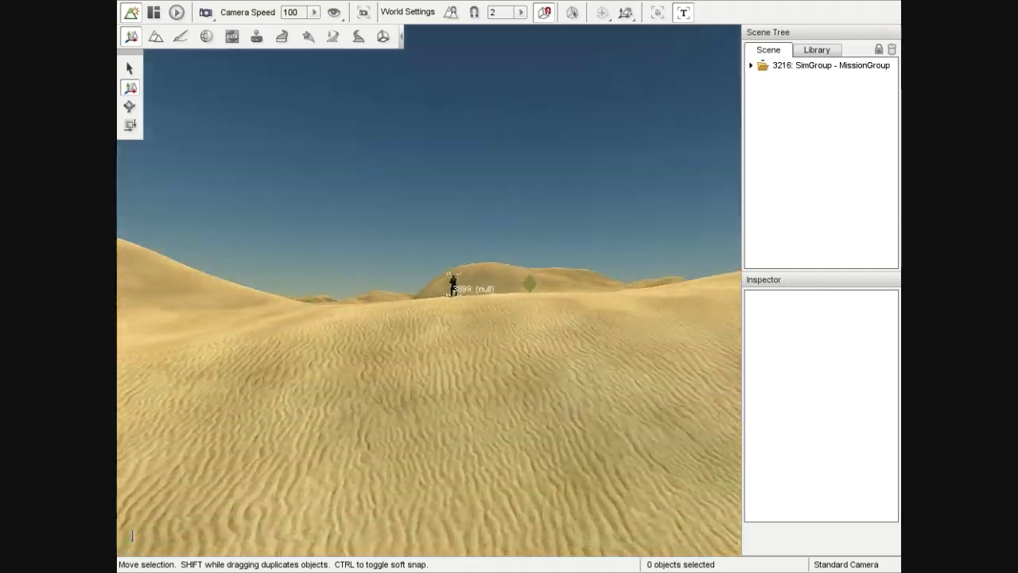
# Fly the free camera up to the player character, select it and view it from close above
pyautogui.press('w')
pyautogui.moveTo(429, 290); pyautogui.dragTo(497, 279, button='right')
pyautogui.press('w')
pyautogui.click(492, 264)
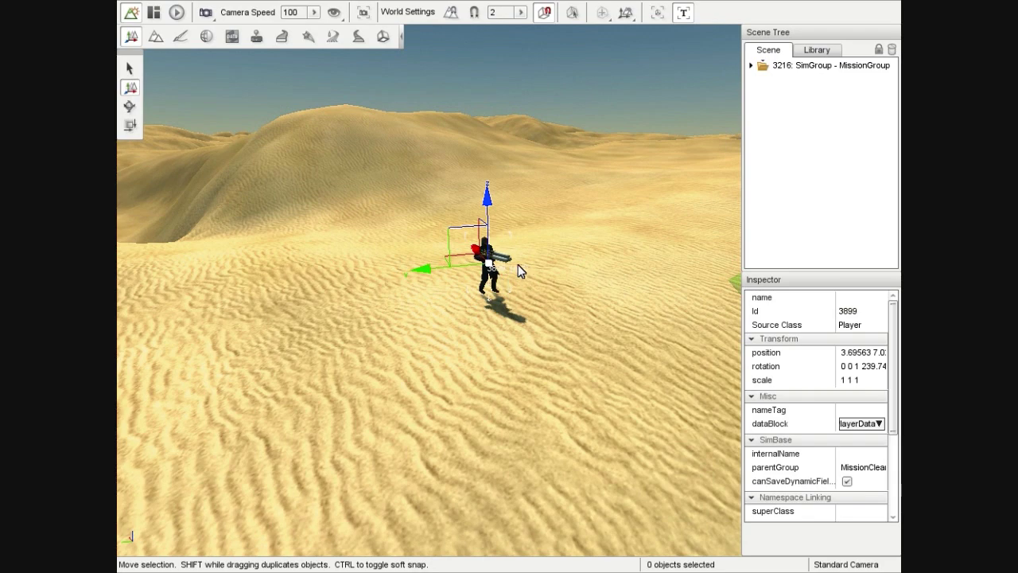
pyautogui.moveTo(489, 209); pyautogui.dragTo(491, 241)
pyautogui.moveTo(491, 241); pyautogui.dragTo(491, 358, button='right')
pyautogui.press('w')
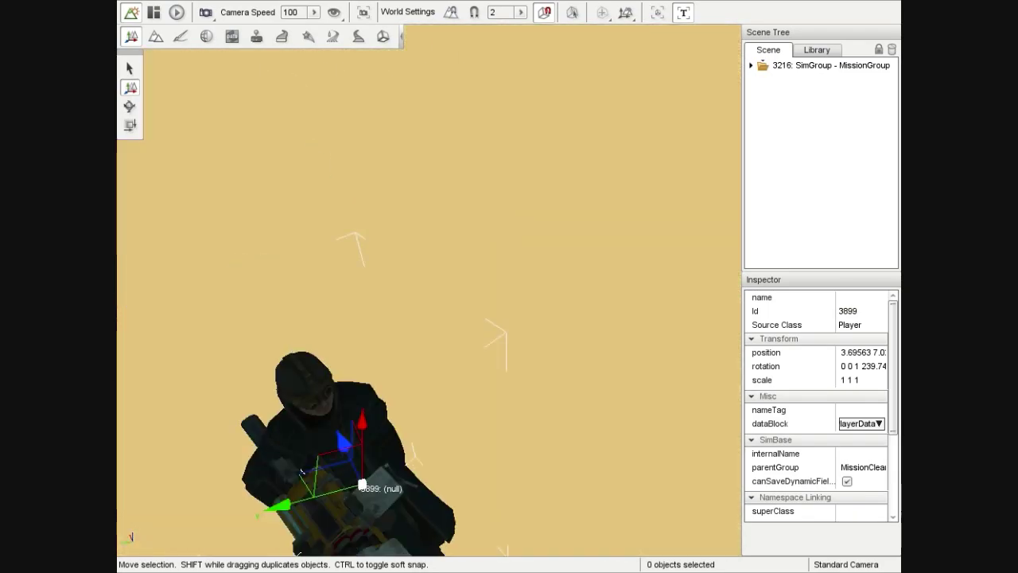
pyautogui.press('s')
pyautogui.moveTo(430, 290); pyautogui.dragTo(318, 208, button='right')
pyautogui.moveTo(487, 274); pyautogui.dragTo(487, 274, button='right')
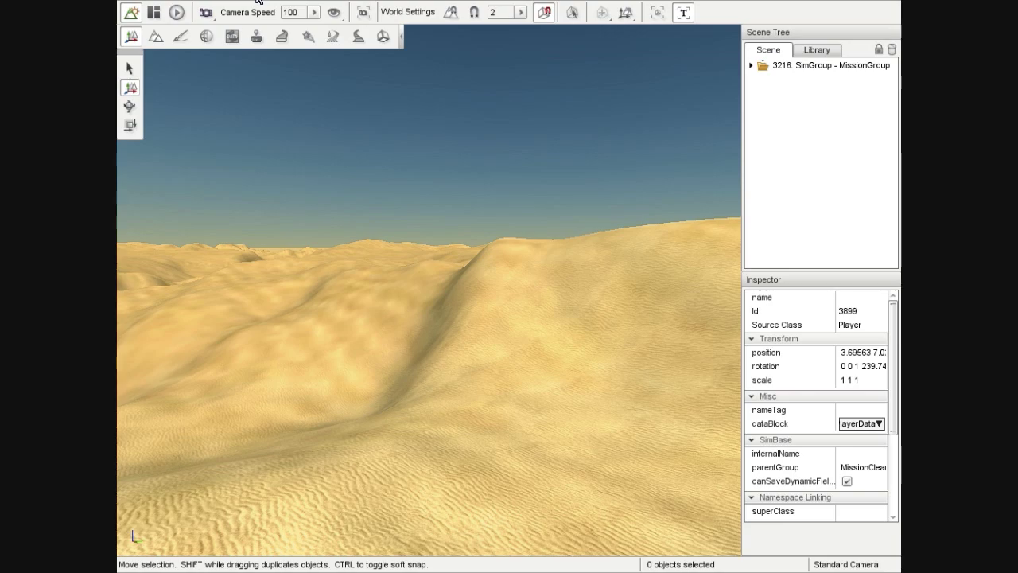
# Take control of the selected player again and walk it toward the large dune
pyautogui.hotkey('alt', 'c')
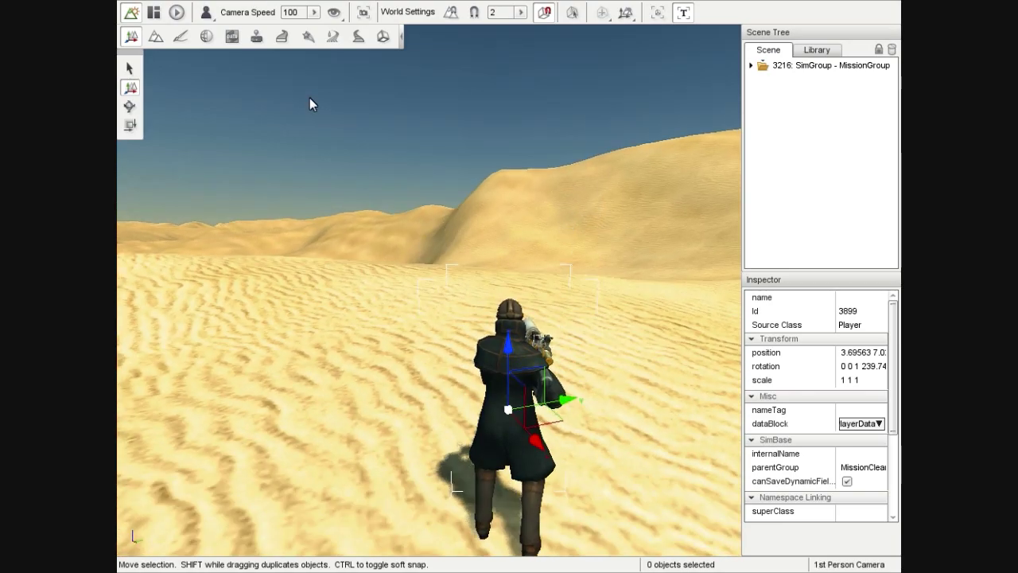
pyautogui.moveTo(411, 181)
pyautogui.mouseDown(button='right')
pyautogui.moveTo(334, 198)
pyautogui.moveTo(254, 182)
pyautogui.moveTo(183, 182)
pyautogui.moveTo(461, 188)
pyautogui.moveTo(520, 221)
pyautogui.mouseUp(button='right')
pyautogui.press('w')
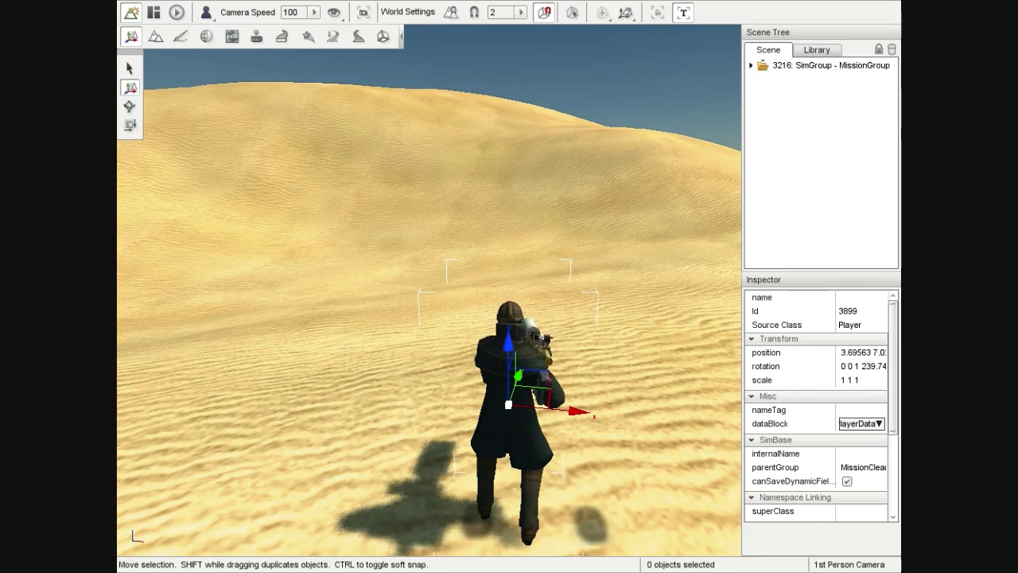
# Switch to the free camera and look down over the player and surrounding dunes from high above
pyautogui.hotkey('alt', 'c')
pyautogui.moveTo(525, 269)
pyautogui.mouseDown(button='right')
pyautogui.moveTo(471, 318)
pyautogui.moveTo(402, 293)
pyautogui.moveTo(525, 261)
pyautogui.moveTo(589, 264)
pyautogui.moveTo(628, 243)
pyautogui.moveTo(589, 334)
pyautogui.moveTo(524, 256)
pyautogui.mouseUp(button='right')
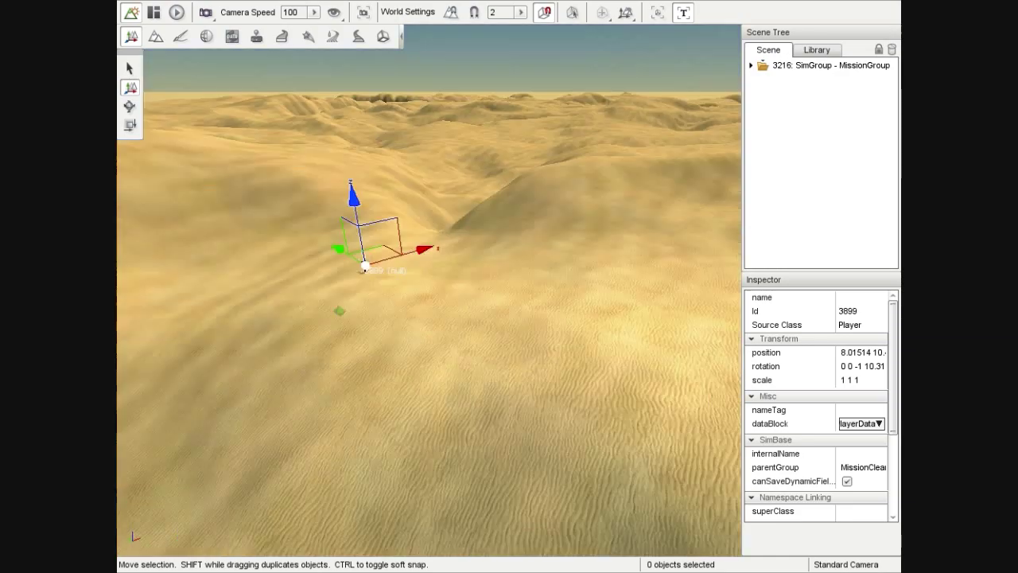
pyautogui.moveTo(433, 367); pyautogui.dragTo(632, 342, button='right')
pyautogui.moveTo(449, 414); pyautogui.dragTo(449, 377, button='right')
pyautogui.moveTo(342, 127); pyautogui.dragTo(353, 99, button='right')
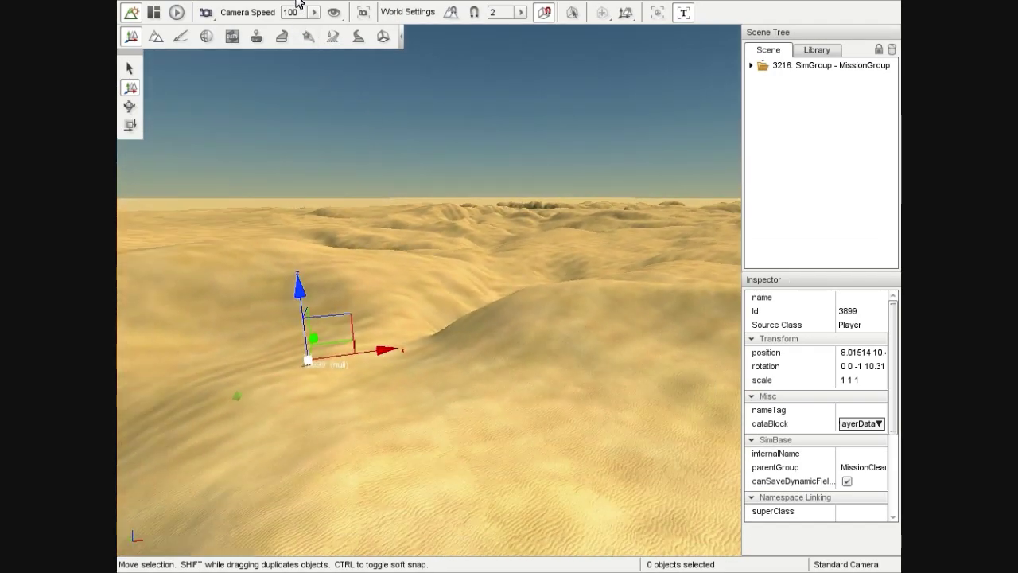
# Open the Terrain Editor and try the height adjustment brush at size 9 on the dune behind the player
pyautogui.click(348, 29)
pyautogui.moveTo(441, 223); pyautogui.dragTo(233, 161, button='right')
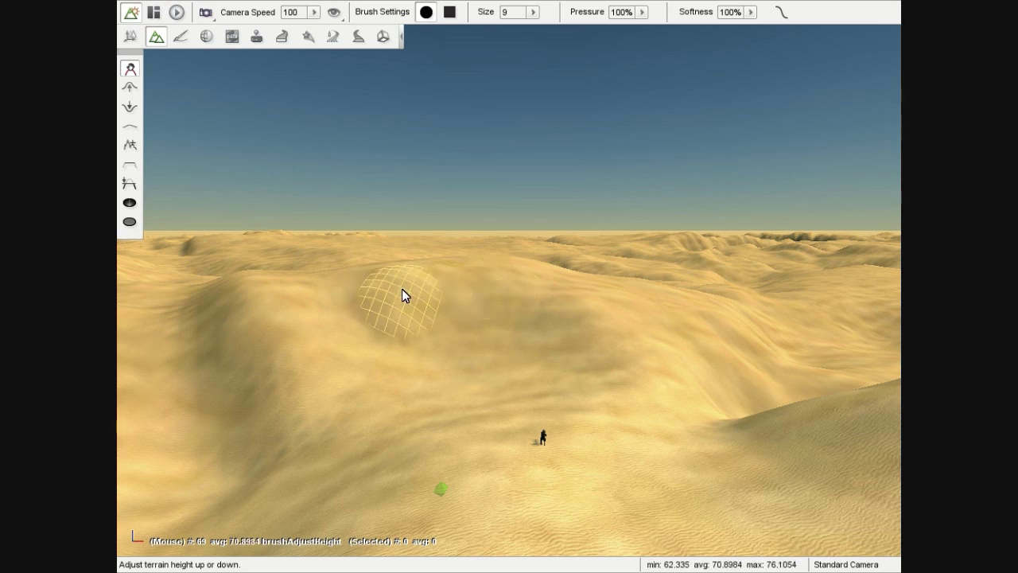
pyautogui.moveTo(402, 296); pyautogui.dragTo(401, 296)
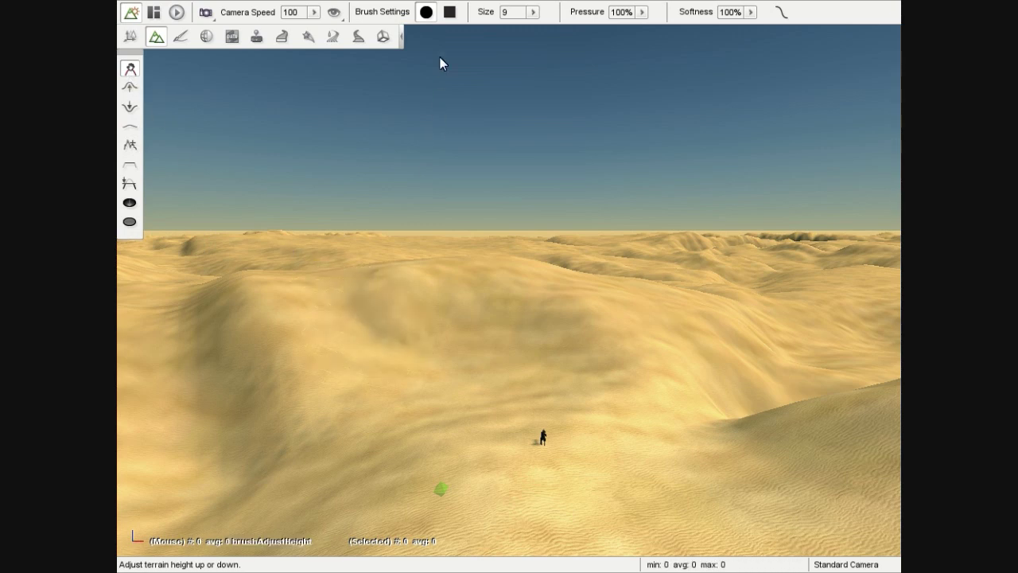
# Enlarge the terrain brush to size 28 and lower the dune ridge beyond the player
pyautogui.moveTo(489, 32); pyautogui.dragTo(527, 29)
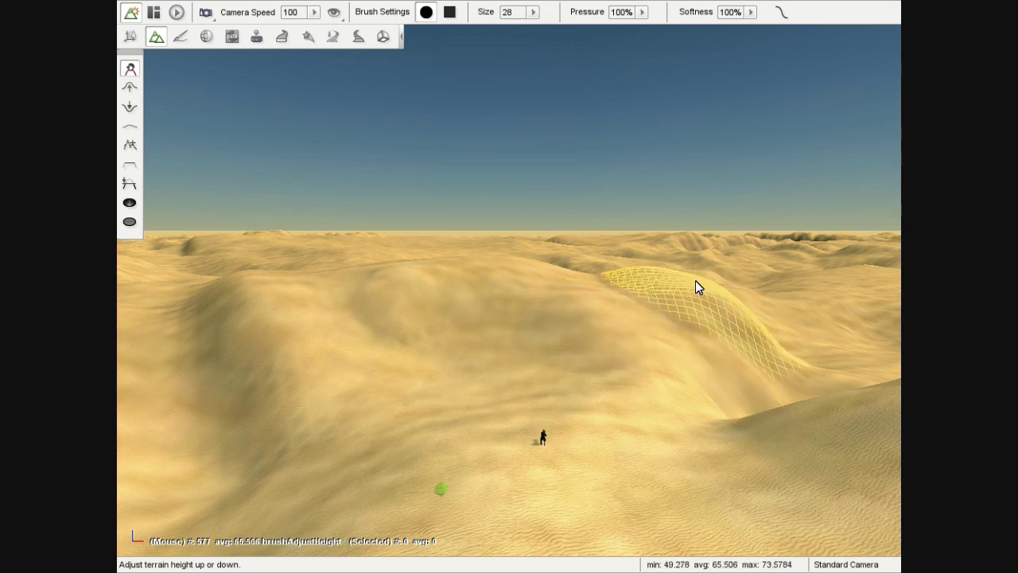
pyautogui.moveTo(630, 266)
pyautogui.mouseDown()
pyautogui.moveTo(633, 250)
pyautogui.moveTo(632, 288)
pyautogui.mouseUp()
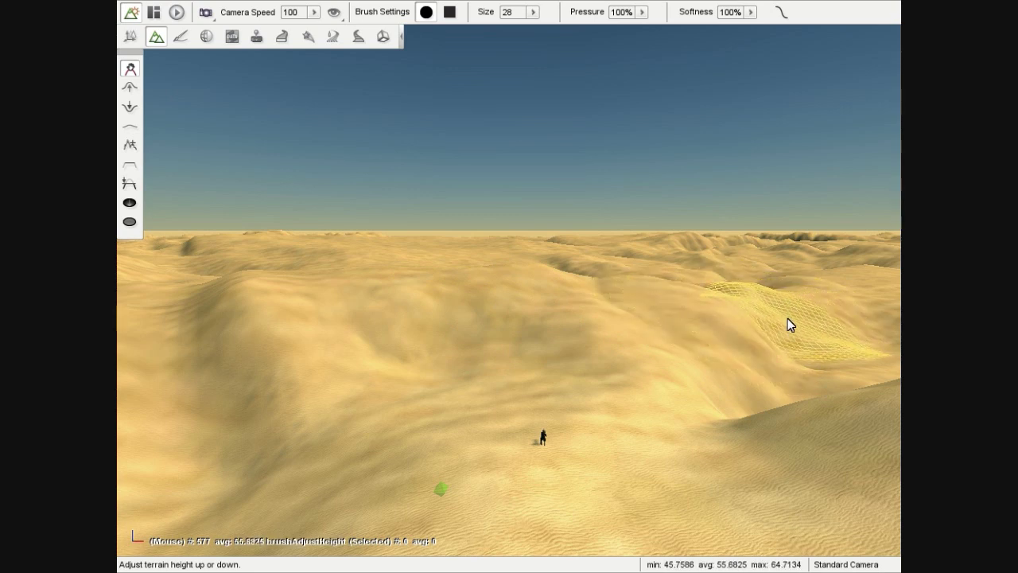
# Raise mounds along the dune ridge beyond the player with the Raise Height brush, reducing the brush size to 11
pyautogui.click(131, 89)
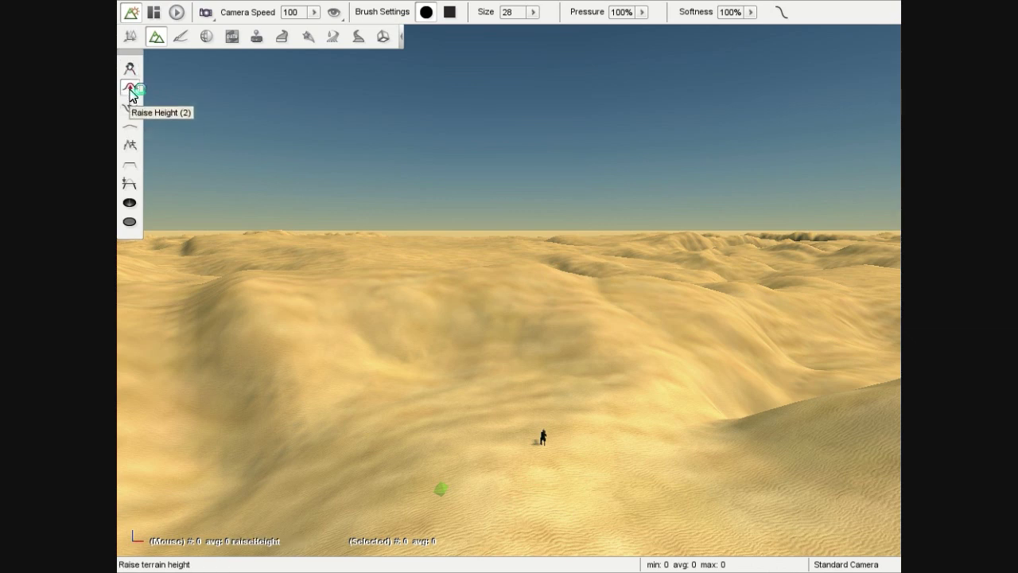
pyautogui.click(532, 12)
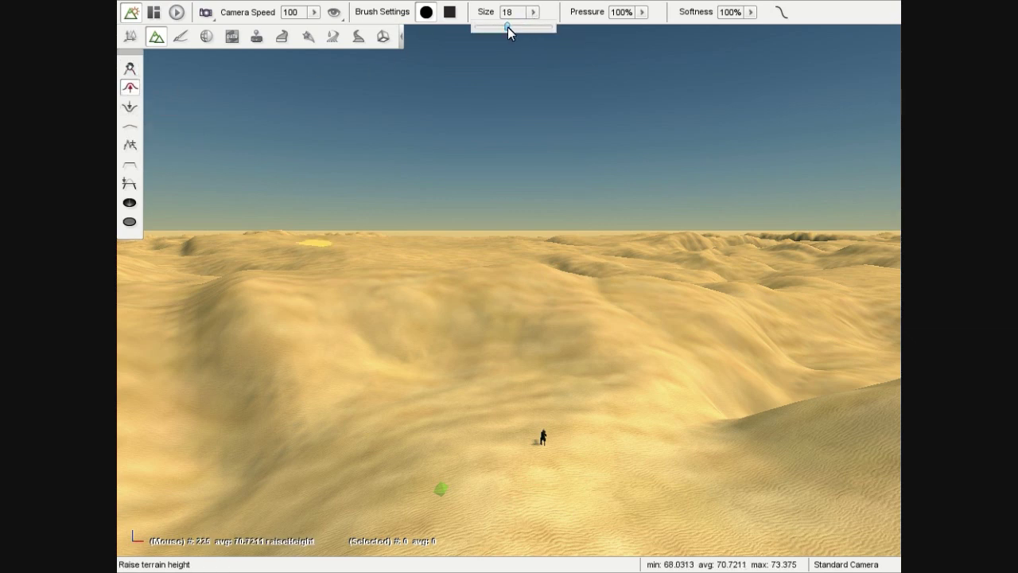
pyautogui.moveTo(336, 324)
pyautogui.mouseDown()
pyautogui.moveTo(342, 342)
pyautogui.moveTo(339, 330)
pyautogui.moveTo(434, 304)
pyautogui.moveTo(468, 280)
pyautogui.mouseUp()
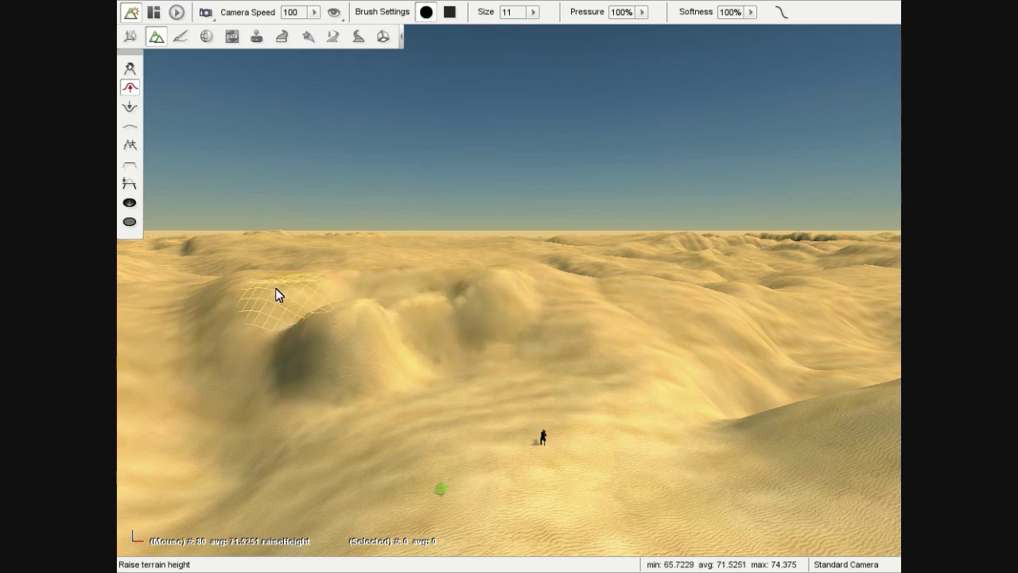
pyautogui.moveTo(287, 296); pyautogui.dragTo(296, 302)
# Raise small mounds on the open sand beyond the ridge with the Raise Height brush at size 15
pyautogui.moveTo(509, 272)
pyautogui.mouseDown(button='right')
pyautogui.moveTo(511, 350)
pyautogui.moveTo(549, 274)
pyautogui.moveTo(581, 243)
pyautogui.moveTo(577, 307)
pyautogui.moveTo(628, 324)
pyautogui.moveTo(598, 261)
pyautogui.moveTo(595, 187)
pyautogui.moveTo(588, 337)
pyautogui.moveTo(676, 267)
pyautogui.moveTo(666, 299)
pyautogui.mouseUp(button='right')
pyautogui.press('w')
pyautogui.press('w')
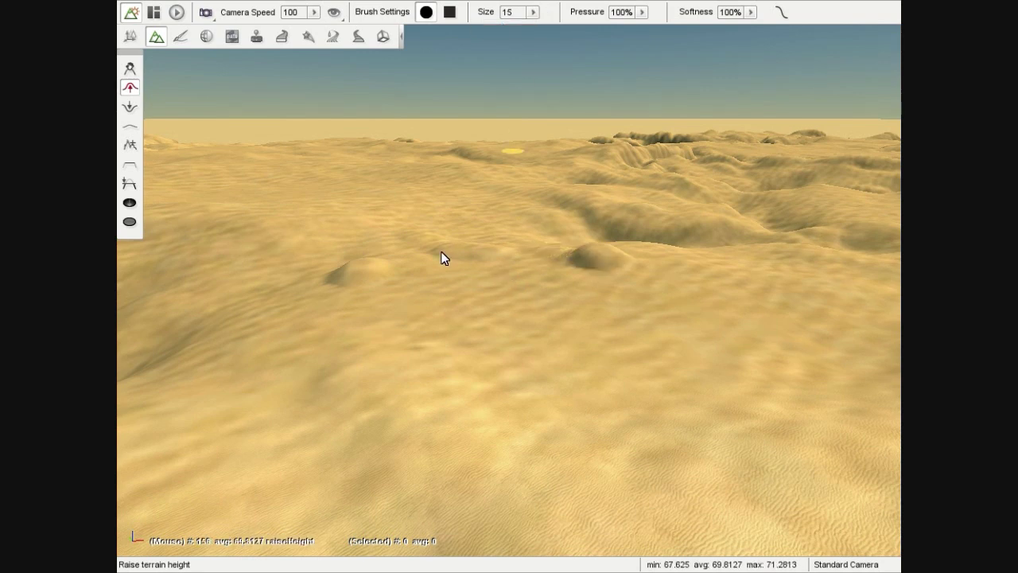
pyautogui.click(341, 267)
# Dig a deep crater where the mounds stand with the Lower Height brush and soften its walls with the Smooth brush
pyautogui.click(129, 107)
pyautogui.moveTo(334, 272)
pyautogui.mouseDown()
pyautogui.moveTo(318, 281)
pyautogui.moveTo(557, 271)
pyautogui.moveTo(505, 309)
pyautogui.moveTo(339, 289)
pyautogui.moveTo(670, 295)
pyautogui.moveTo(352, 284)
pyautogui.moveTo(703, 269)
pyautogui.moveTo(373, 263)
pyautogui.moveTo(409, 307)
pyautogui.moveTo(412, 362)
pyautogui.moveTo(475, 379)
pyautogui.moveTo(673, 403)
pyautogui.moveTo(586, 400)
pyautogui.moveTo(652, 312)
pyautogui.moveTo(734, 341)
pyautogui.moveTo(730, 373)
pyautogui.moveTo(675, 364)
pyautogui.moveTo(687, 356)
pyautogui.moveTo(670, 325)
pyautogui.moveTo(689, 323)
pyautogui.moveTo(643, 357)
pyautogui.moveTo(634, 387)
pyautogui.moveTo(609, 382)
pyautogui.mouseUp()
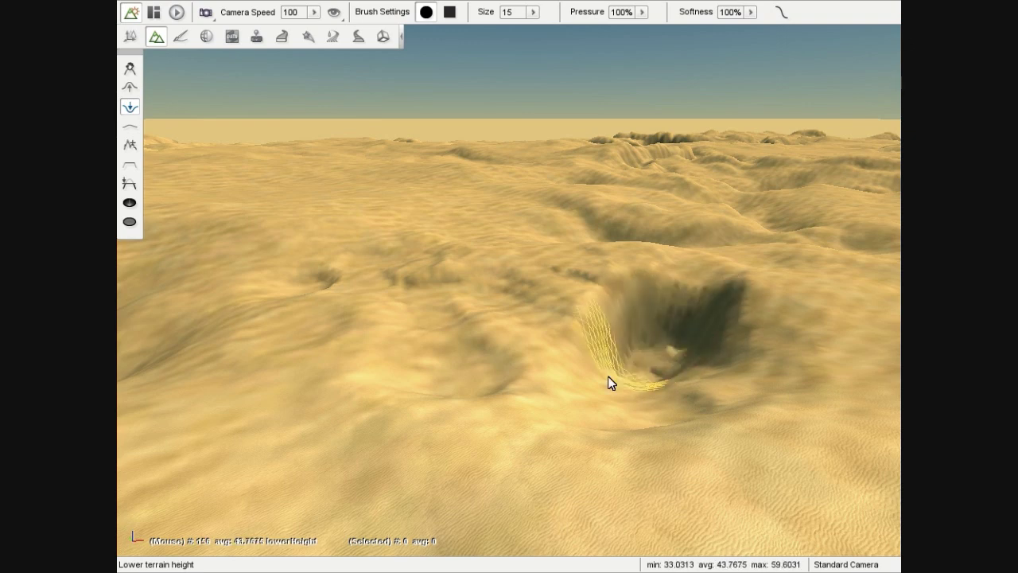
pyautogui.click(131, 128)
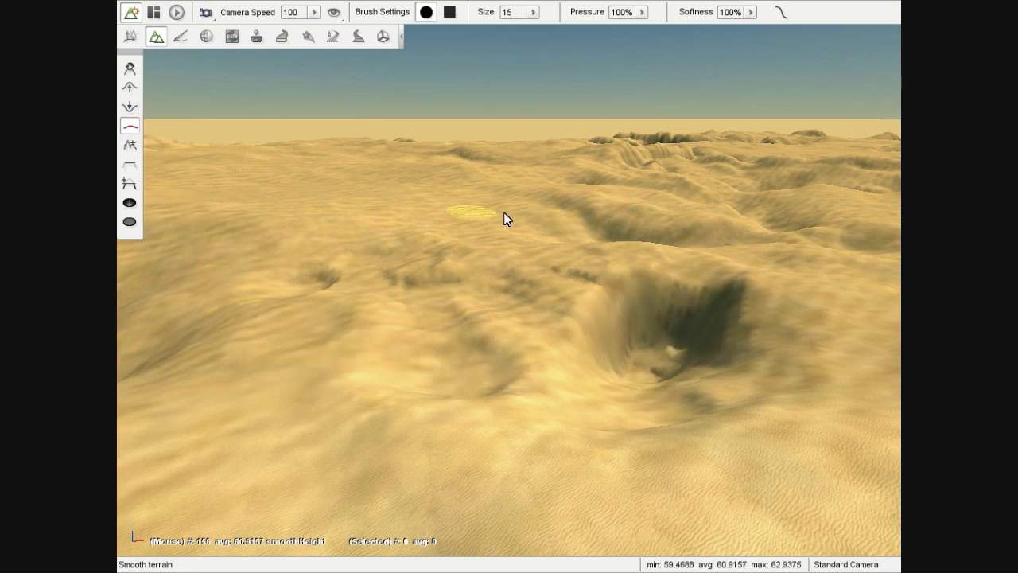
pyautogui.moveTo(500, 25); pyautogui.dragTo(505, 24)
pyautogui.moveTo(682, 329)
pyautogui.mouseDown()
pyautogui.moveTo(657, 352)
pyautogui.moveTo(693, 359)
pyautogui.moveTo(709, 341)
pyautogui.moveTo(623, 292)
pyautogui.moveTo(636, 372)
pyautogui.moveTo(629, 341)
pyautogui.moveTo(567, 325)
pyautogui.mouseUp()
# Return to the player's camera and walk the player forward along the dune
pyautogui.moveTo(567, 325)
pyautogui.mouseDown(button='right')
pyautogui.moveTo(621, 328)
pyautogui.moveTo(568, 328)
pyautogui.moveTo(597, 295)
pyautogui.moveTo(614, 353)
pyautogui.moveTo(571, 329)
pyautogui.moveTo(592, 339)
pyautogui.mouseUp(button='right')
pyautogui.hotkey('alt', 'c')
pyautogui.press('w')
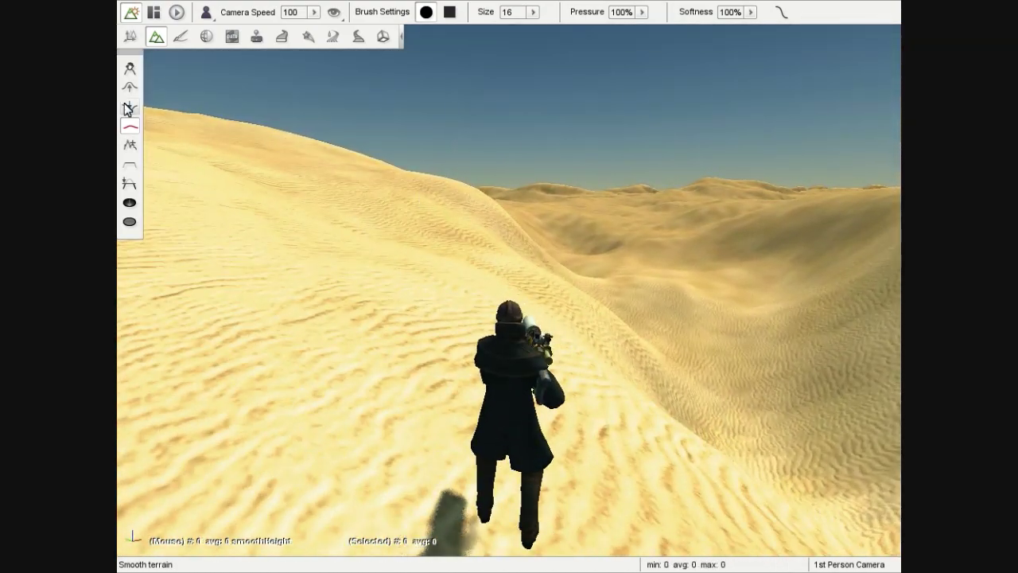
# Raise the sand in the valley beyond the player with the Raise Height brush at size 11
pyautogui.click(128, 89)
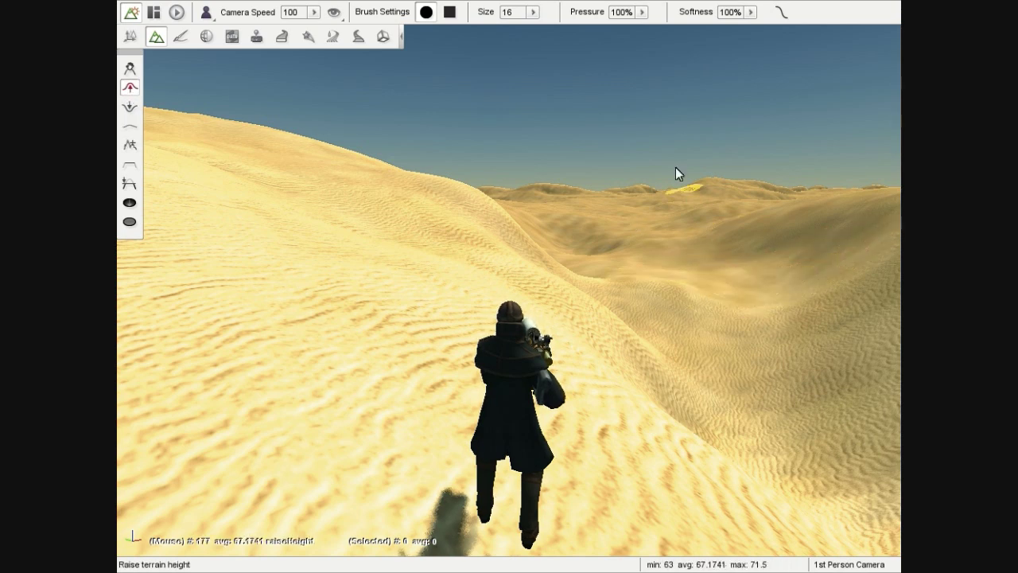
pyautogui.click(533, 13)
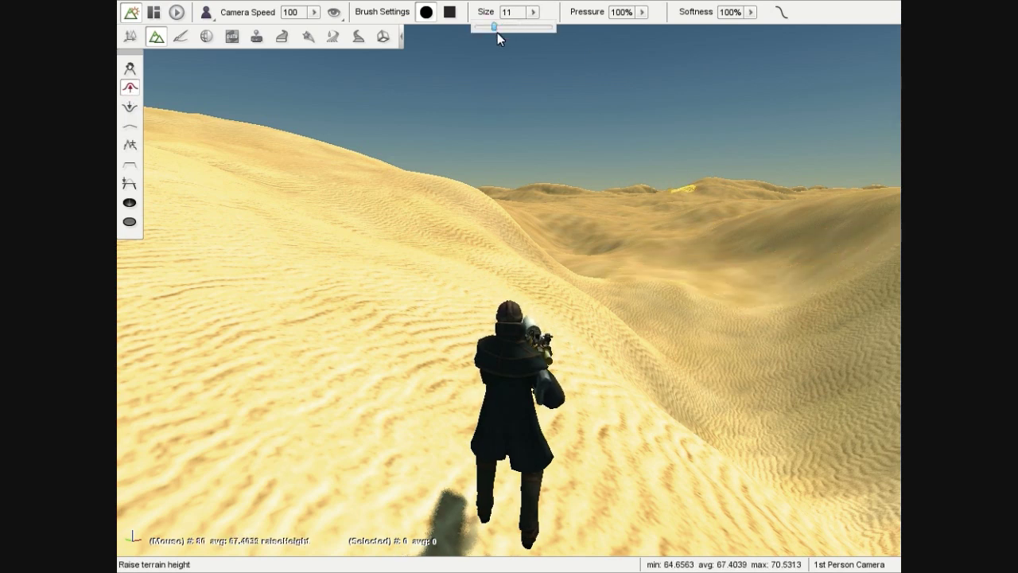
pyautogui.moveTo(711, 316); pyautogui.dragTo(739, 278)
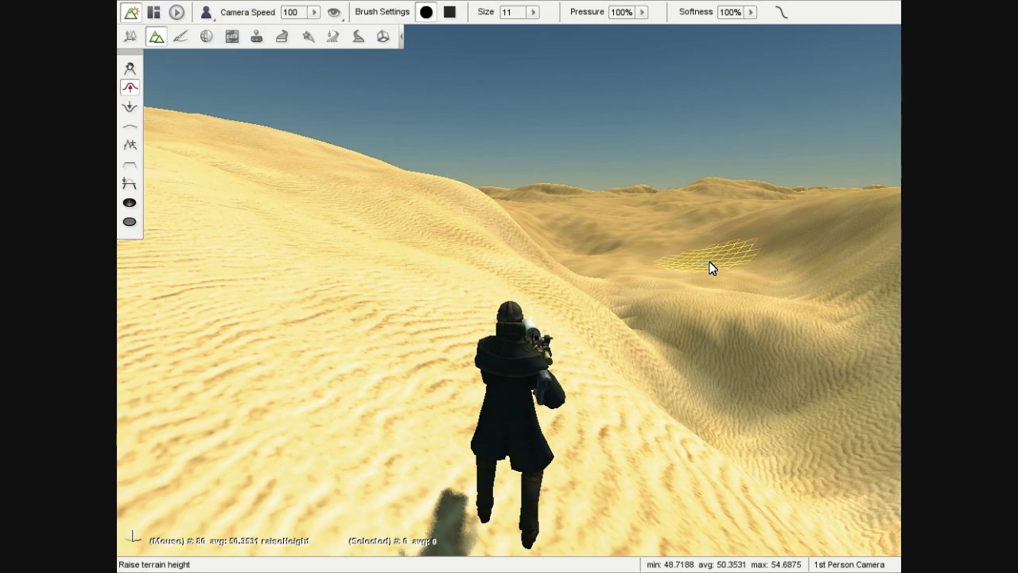
pyautogui.moveTo(850, 389)
pyautogui.mouseDown(button='right')
pyautogui.moveTo(891, 400)
pyautogui.moveTo(887, 422)
pyautogui.moveTo(851, 433)
pyautogui.mouseUp(button='right')
pyautogui.moveTo(704, 352)
pyautogui.mouseDown()
pyautogui.moveTo(643, 279)
pyautogui.moveTo(643, 255)
pyautogui.moveTo(657, 257)
pyautogui.moveTo(536, 180)
pyautogui.mouseUp()
pyautogui.press('w')
# Even out the raised sand in the valley with the Smooth brush
pyautogui.moveTo(547, 180)
pyautogui.mouseDown(button='right')
pyautogui.moveTo(557, 183)
pyautogui.moveTo(549, 191)
pyautogui.moveTo(493, 197)
pyautogui.moveTo(390, 161)
pyautogui.mouseUp(button='right')
pyautogui.click(133, 127)
pyautogui.moveTo(318, 175)
pyautogui.mouseDown(button='right')
pyautogui.moveTo(397, 207)
pyautogui.moveTo(446, 254)
pyautogui.moveTo(478, 227)
pyautogui.mouseUp(button='right')
pyautogui.moveTo(591, 294)
pyautogui.mouseDown()
pyautogui.moveTo(565, 296)
pyautogui.moveTo(645, 375)
pyautogui.moveTo(623, 292)
pyautogui.moveTo(600, 261)
pyautogui.mouseUp()
pyautogui.moveTo(600, 261)
pyautogui.mouseDown(button='right')
pyautogui.moveTo(557, 314)
pyautogui.moveTo(611, 235)
pyautogui.mouseUp(button='right')
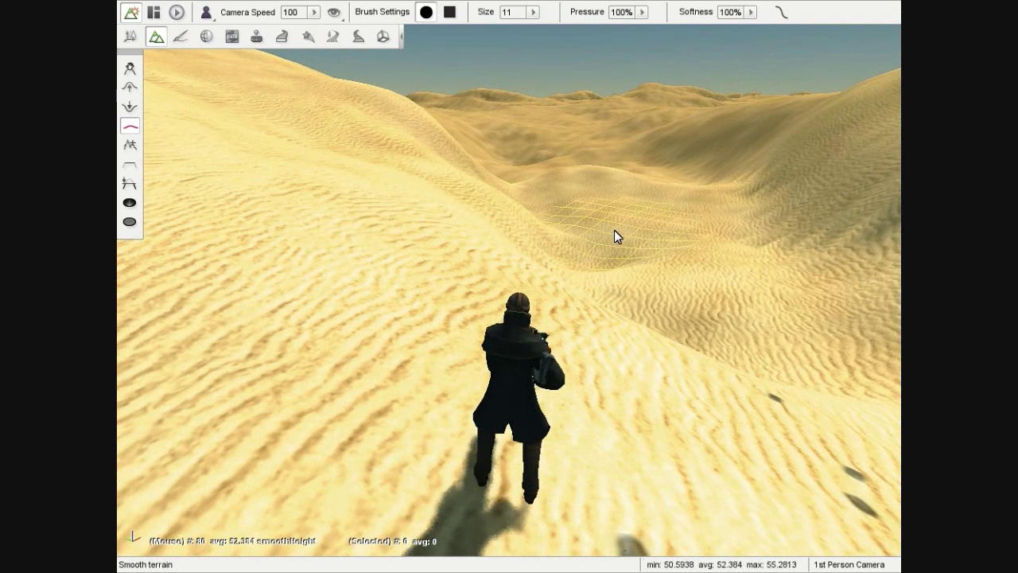
pyautogui.moveTo(569, 178)
pyautogui.mouseDown()
pyautogui.moveTo(609, 186)
pyautogui.moveTo(692, 286)
pyautogui.moveTo(603, 188)
pyautogui.mouseUp()
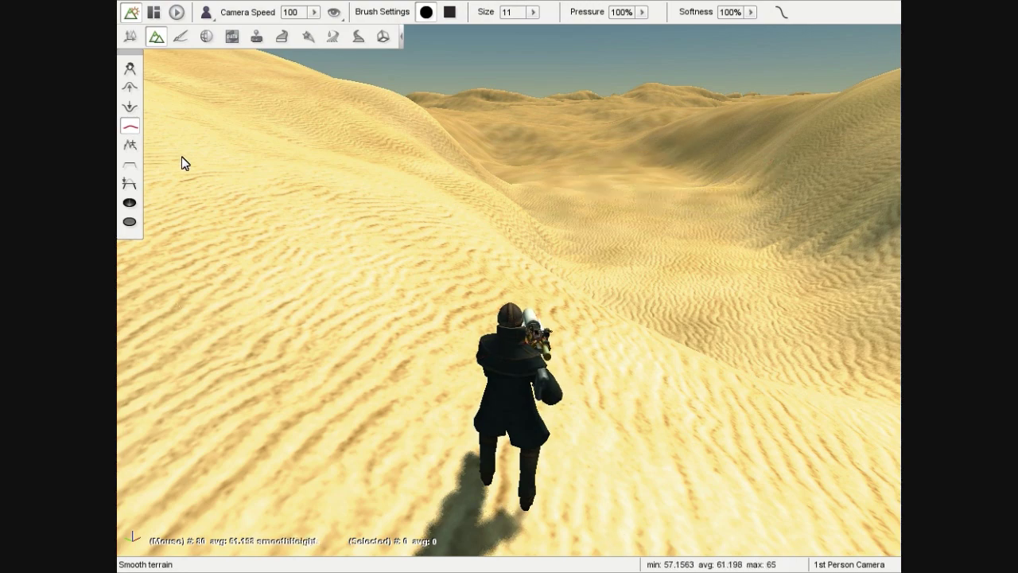
# Roughen the valley floor into irregular mounds with the noise brush and walk the player along the slope to view them
pyautogui.click(131, 146)
pyautogui.moveTo(557, 199)
pyautogui.mouseDown()
pyautogui.moveTo(647, 204)
pyautogui.moveTo(714, 268)
pyautogui.moveTo(664, 164)
pyautogui.mouseUp()
pyautogui.press('w')
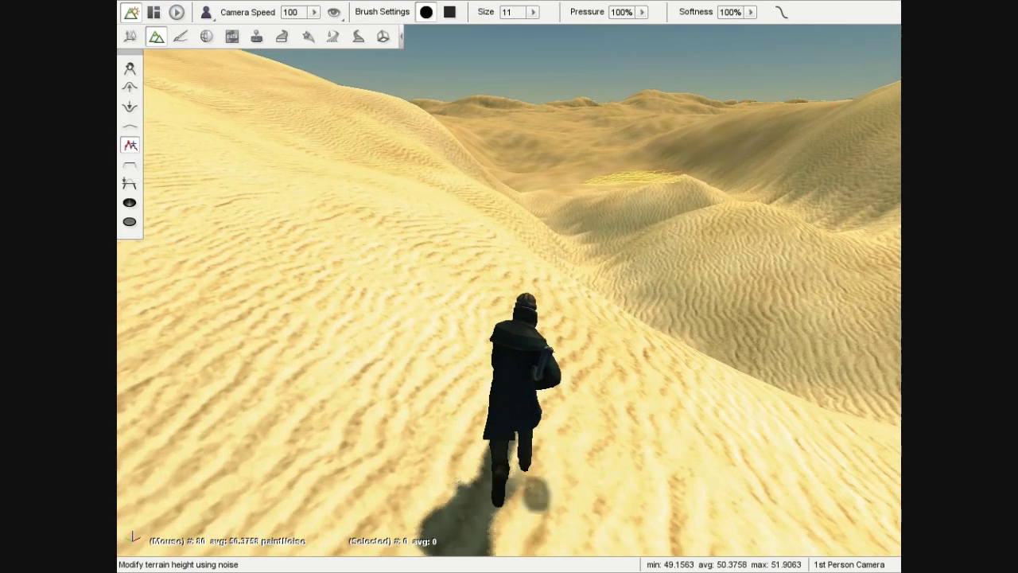
pyautogui.moveTo(647, 174); pyautogui.dragTo(630, 171, button='right')
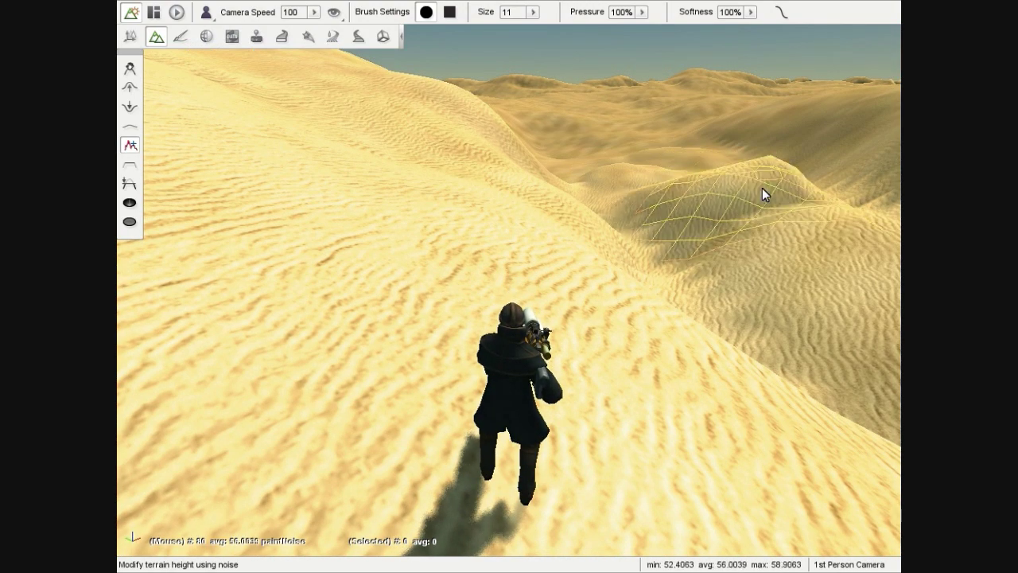
pyautogui.press('w')
pyautogui.moveTo(691, 154)
pyautogui.mouseDown(button='right')
pyautogui.moveTo(691, 119)
pyautogui.moveTo(736, 119)
pyautogui.mouseUp(button='right')
pyautogui.press('w')
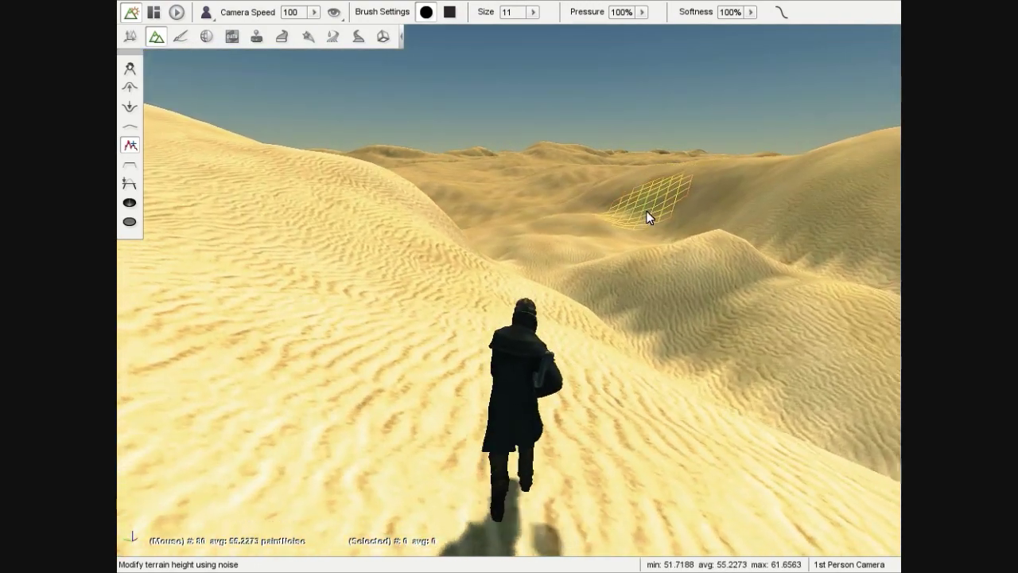
pyautogui.press('w')
# Try the Flatten brush on the dune slope ahead of the player
pyautogui.moveTo(461, 293); pyautogui.dragTo(157, 179, button='right')
pyautogui.click(130, 165)
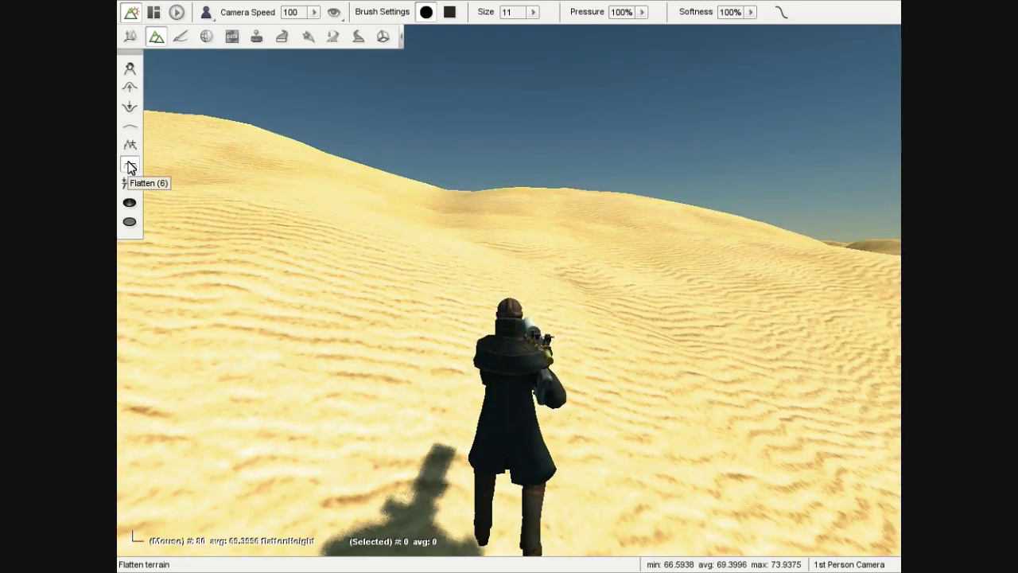
pyautogui.press('w')
pyautogui.moveTo(667, 261)
pyautogui.mouseDown(button='right')
pyautogui.moveTo(716, 225)
pyautogui.moveTo(716, 271)
pyautogui.moveTo(716, 224)
pyautogui.moveTo(708, 227)
pyautogui.moveTo(708, 256)
pyautogui.moveTo(757, 246)
pyautogui.mouseUp(button='right')
pyautogui.press('w')
pyautogui.click(719, 220)
# Walk the player to overlook the valley and flatten its mounds and far hillside into level terraces
pyautogui.press('s')
pyautogui.moveTo(716, 191); pyautogui.dragTo(643, 211, button='right')
pyautogui.press('w')
pyautogui.moveTo(574, 177)
pyautogui.mouseDown(button='right')
pyautogui.moveTo(575, 199)
pyautogui.moveTo(574, 178)
pyautogui.mouseUp(button='right')
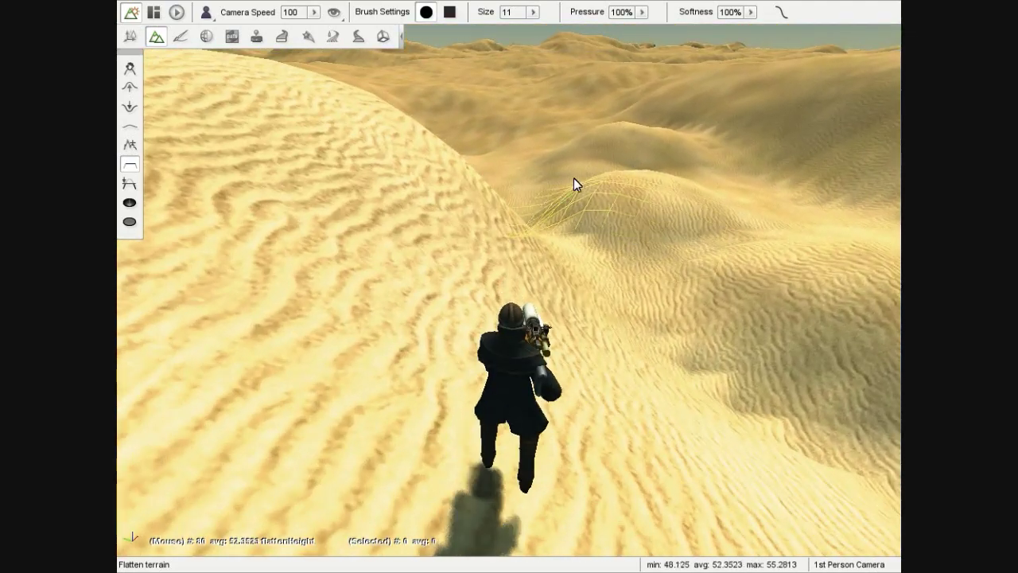
pyautogui.moveTo(512, 171); pyautogui.dragTo(515, 127, button='right')
pyautogui.moveTo(431, 248); pyautogui.dragTo(549, 151, button='right')
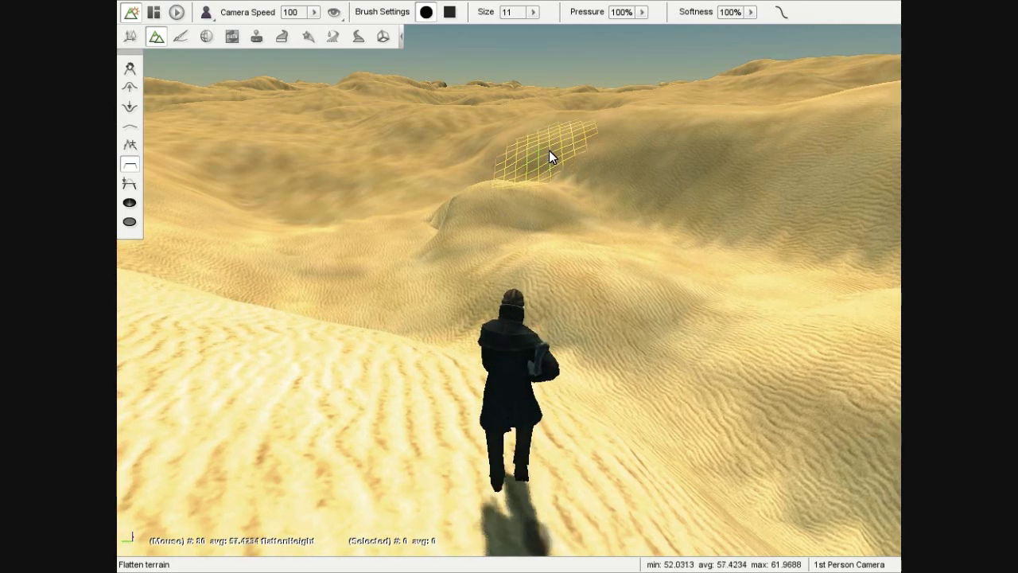
pyautogui.moveTo(565, 191)
pyautogui.mouseDown()
pyautogui.moveTo(469, 205)
pyautogui.moveTo(734, 188)
pyautogui.moveTo(756, 219)
pyautogui.mouseUp()
pyautogui.moveTo(756, 219)
pyautogui.mouseDown(button='right')
pyautogui.moveTo(875, 195)
pyautogui.moveTo(836, 195)
pyautogui.mouseUp(button='right')
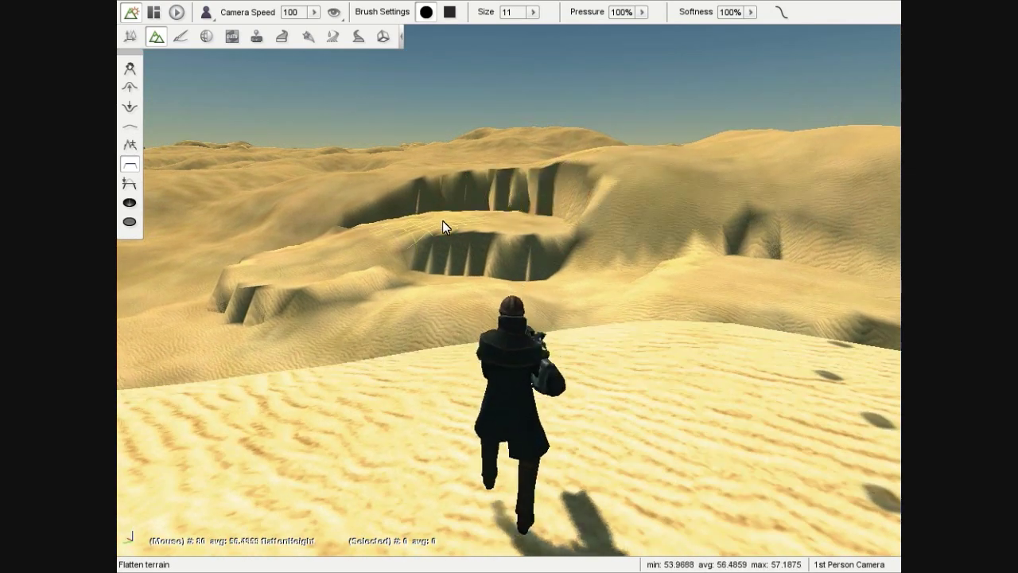
# Soften the steep edges of the flattened terraces with the Smooth brush
pyautogui.click(130, 125)
pyautogui.moveTo(368, 172)
pyautogui.mouseDown()
pyautogui.moveTo(411, 199)
pyautogui.moveTo(489, 203)
pyautogui.moveTo(385, 208)
pyautogui.moveTo(561, 211)
pyautogui.moveTo(468, 271)
pyautogui.moveTo(236, 301)
pyautogui.mouseUp()
pyautogui.moveTo(237, 299)
pyautogui.mouseDown(button='right')
pyautogui.moveTo(127, 298)
pyautogui.moveTo(137, 262)
pyautogui.mouseUp(button='right')
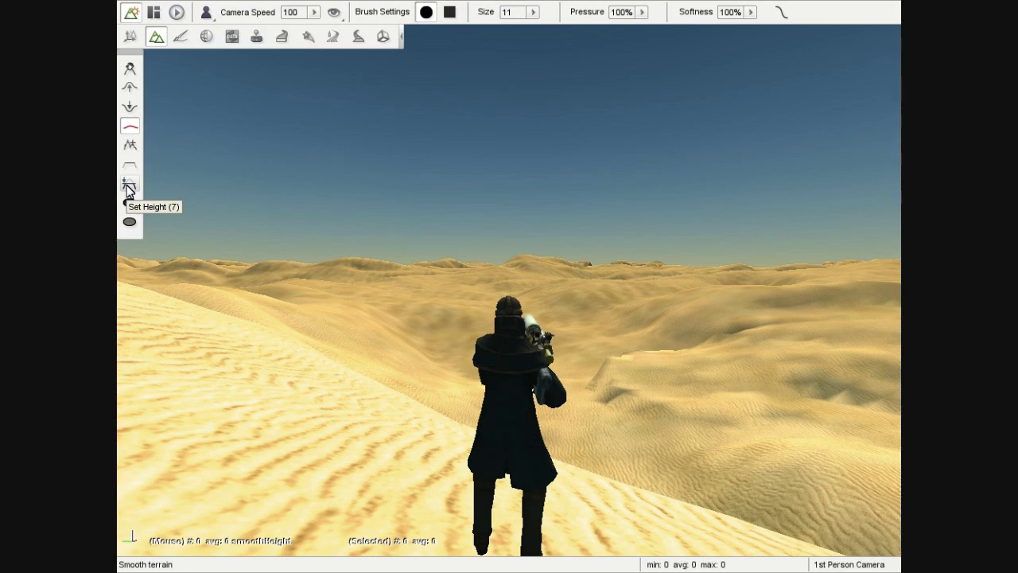
# Try the Set Height brush on the terrain in the valley ahead of the player
pyautogui.click(130, 188)
pyautogui.moveTo(169, 206); pyautogui.dragTo(206, 227, button='right')
pyautogui.press('a')
pyautogui.click(430, 237)
pyautogui.moveTo(528, 225); pyautogui.dragTo(525, 218, button='right')
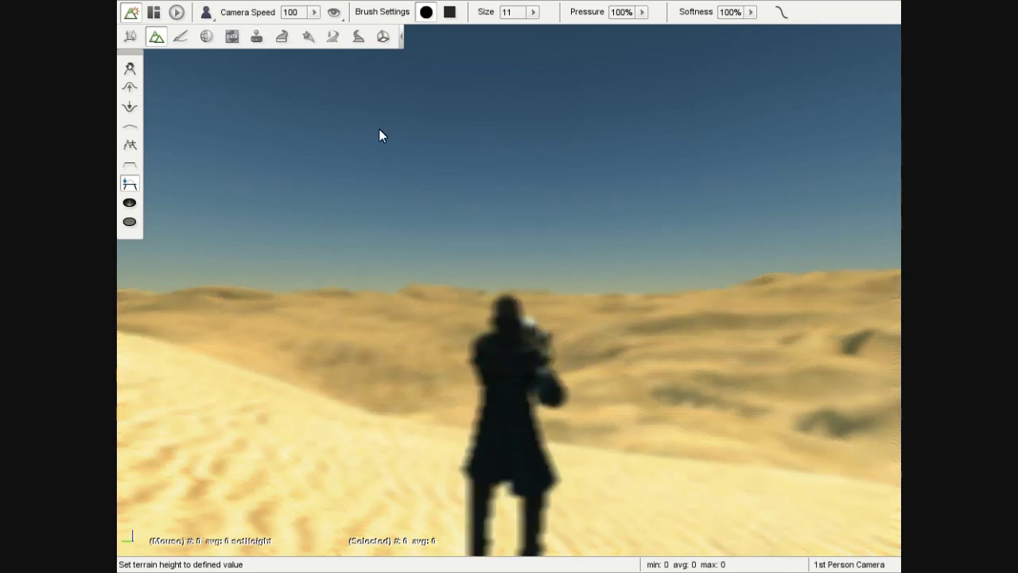
pyautogui.press('w')
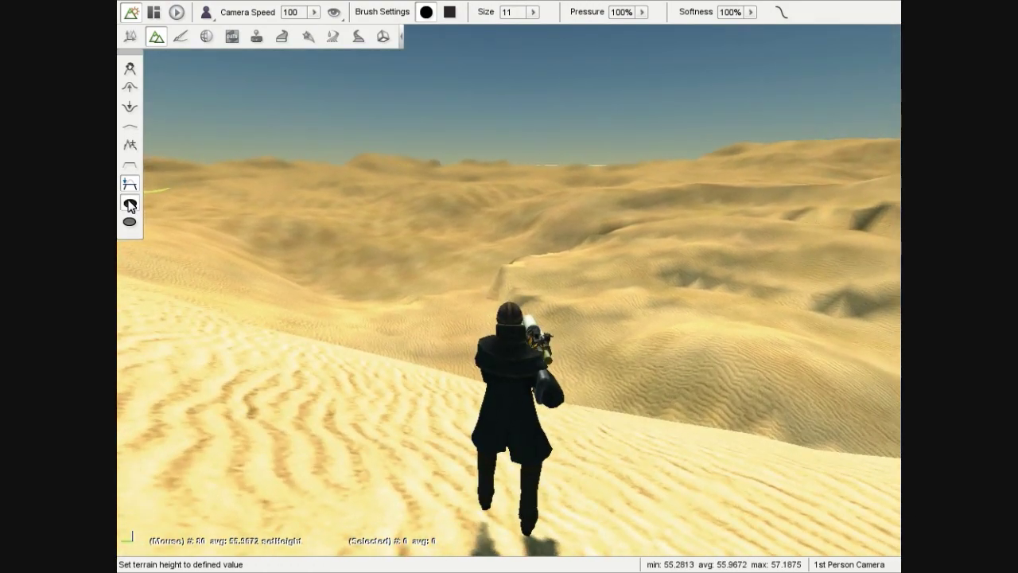
# Cut a wide hole in the valley floor with the brush that removes terrain collision
pyautogui.click(130, 204)
pyautogui.press('w')
pyautogui.moveTo(302, 255)
pyautogui.mouseDown(button='right')
pyautogui.moveTo(302, 220)
pyautogui.moveTo(262, 230)
pyautogui.mouseUp(button='right')
pyautogui.press('w')
pyautogui.moveTo(295, 247)
pyautogui.mouseDown()
pyautogui.moveTo(358, 257)
pyautogui.moveTo(424, 242)
pyautogui.mouseUp()
# Run the player down the slope and into the terrain hole to test the missing collision
pyautogui.press('w')
pyautogui.moveTo(424, 242)
pyautogui.mouseDown(button='right')
pyautogui.moveTo(382, 275)
pyautogui.moveTo(330, 279)
pyautogui.mouseUp(button='right')
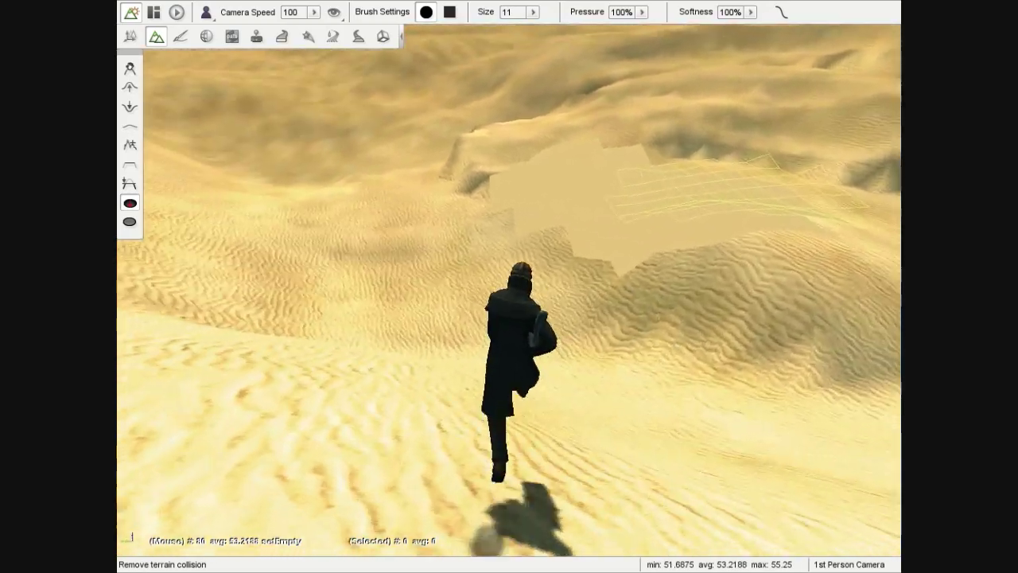
pyautogui.press('w')
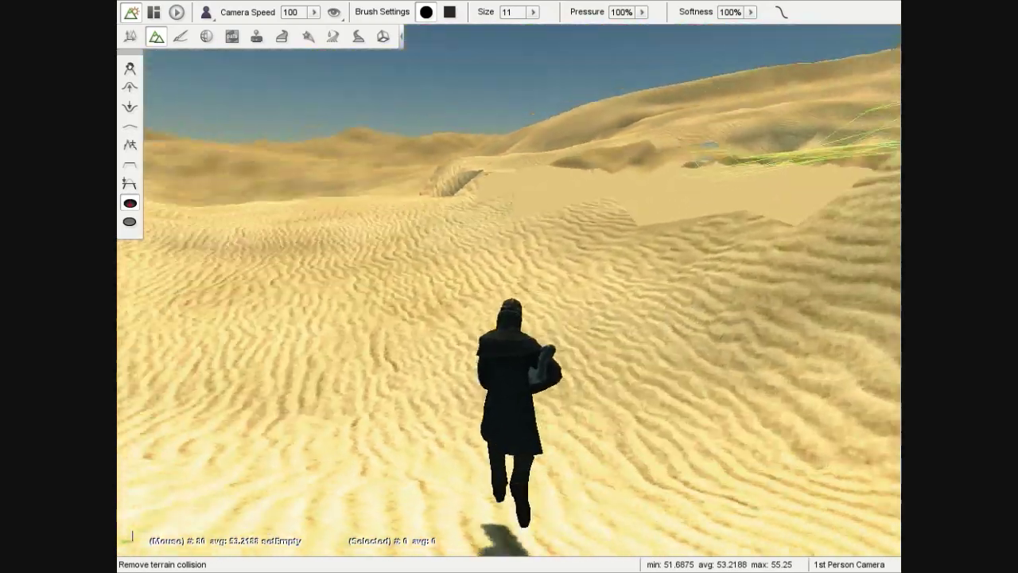
pyautogui.press('w')
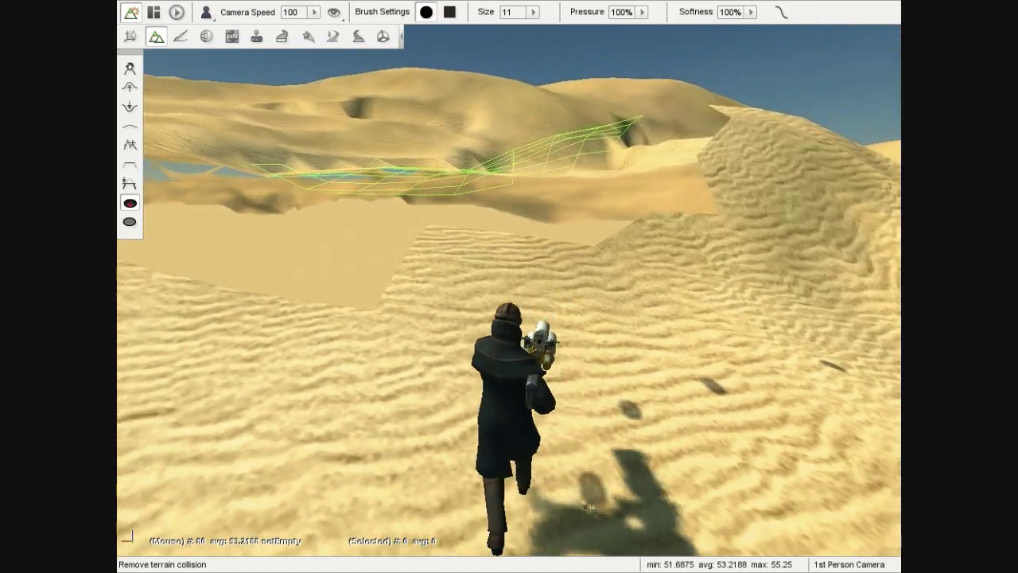
pyautogui.press('w')
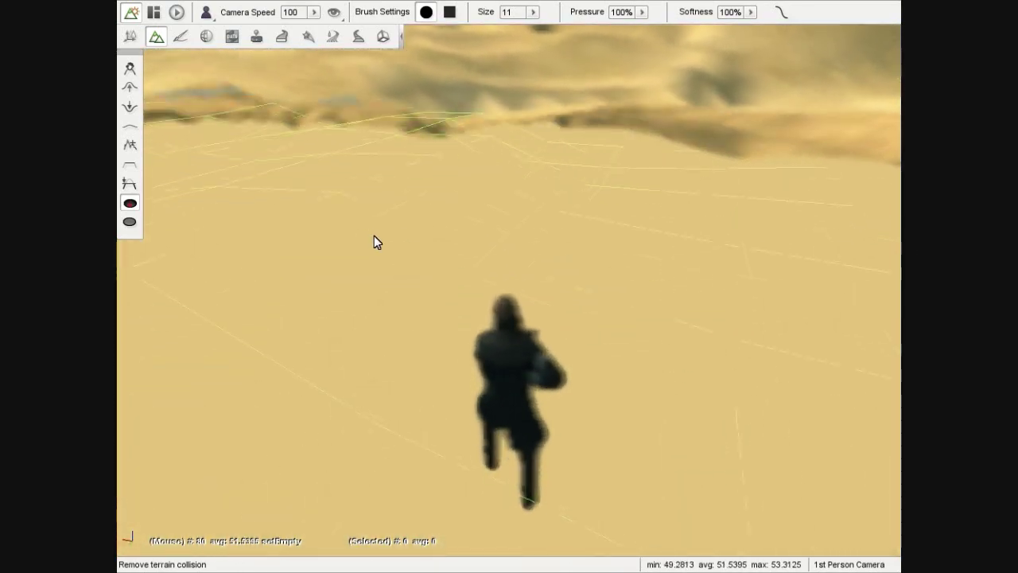
pyautogui.press('w')
pyautogui.moveTo(407, 228); pyautogui.dragTo(407, 271, button='right')
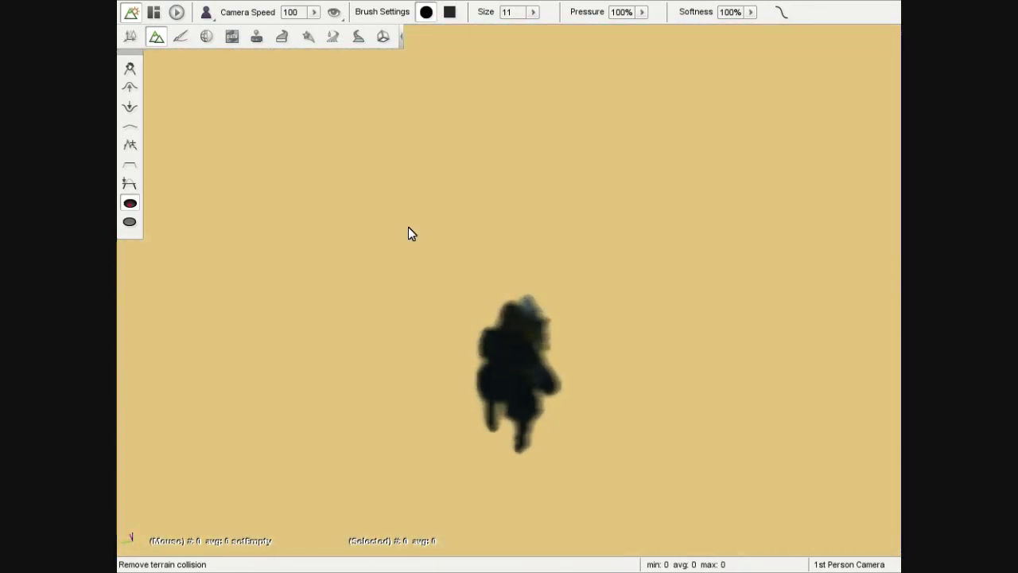
# Drop the player at the free camera's location and look around from the dunes there
pyautogui.press('F7')
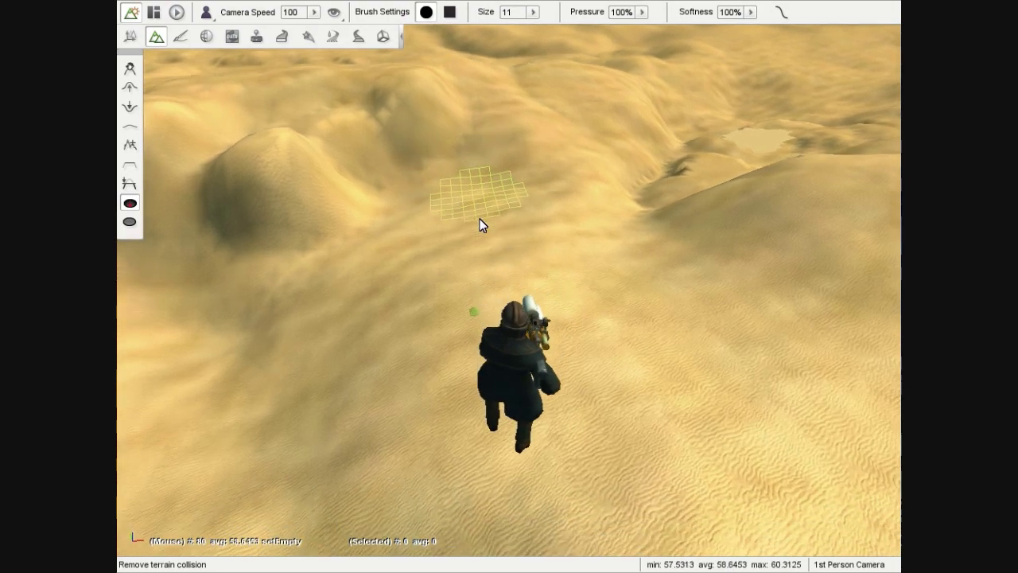
pyautogui.press('w')
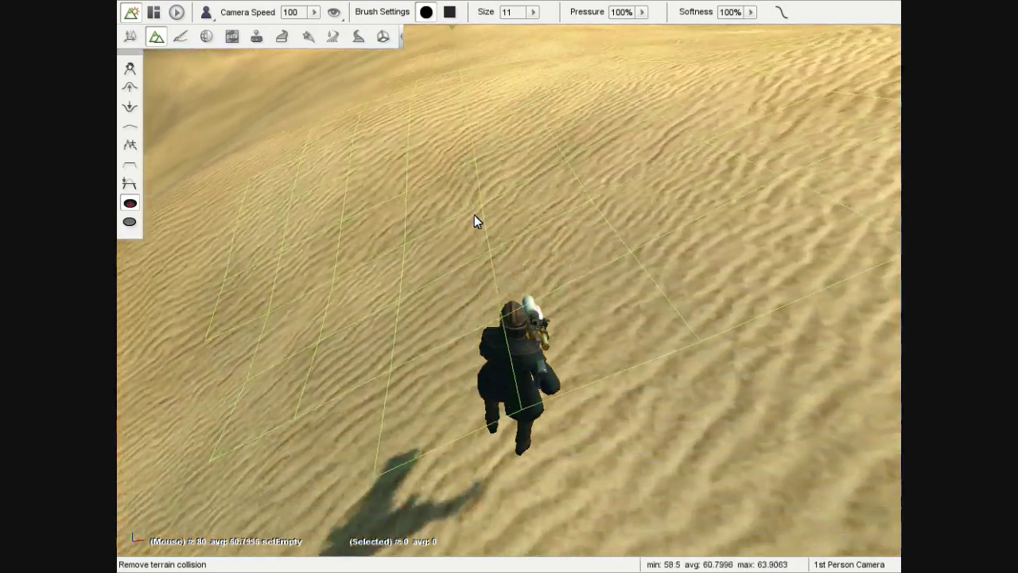
pyautogui.moveTo(474, 215)
pyautogui.mouseDown(button='right')
pyautogui.moveTo(474, 144)
pyautogui.moveTo(457, 131)
pyautogui.moveTo(450, 167)
pyautogui.moveTo(476, 133)
pyautogui.moveTo(517, 126)
pyautogui.moveTo(478, 141)
pyautogui.moveTo(487, 147)
pyautogui.moveTo(484, 262)
pyautogui.moveTo(501, 203)
pyautogui.moveTo(503, 253)
pyautogui.mouseUp(button='right')
# Fly the free camera over to the terrain hole and paint the missing terrain back in
pyautogui.hotkey('alt', 'c')
pyautogui.press('w')
pyautogui.press('s')
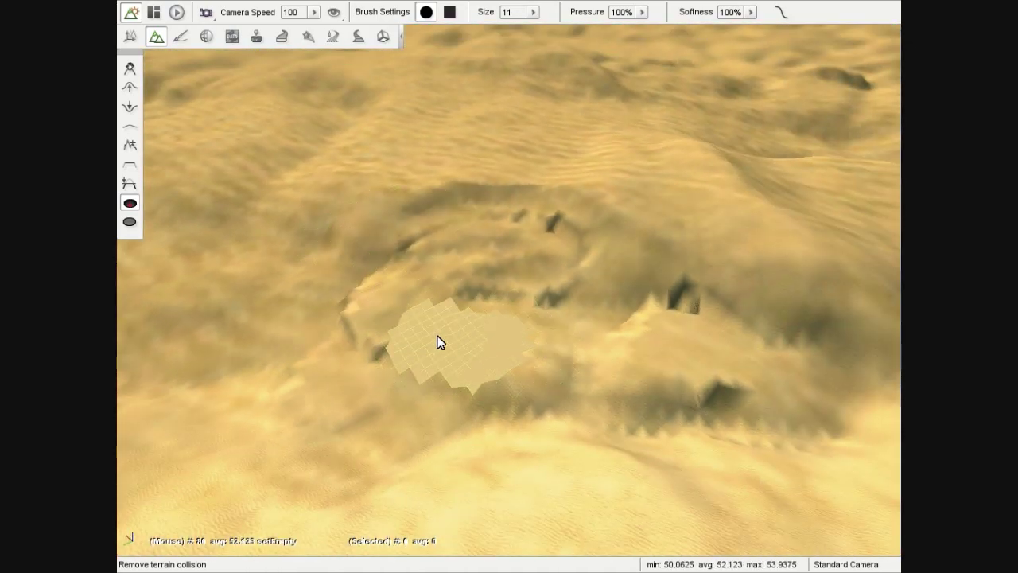
pyautogui.click(129, 226)
pyautogui.moveTo(486, 341); pyautogui.dragTo(464, 357)
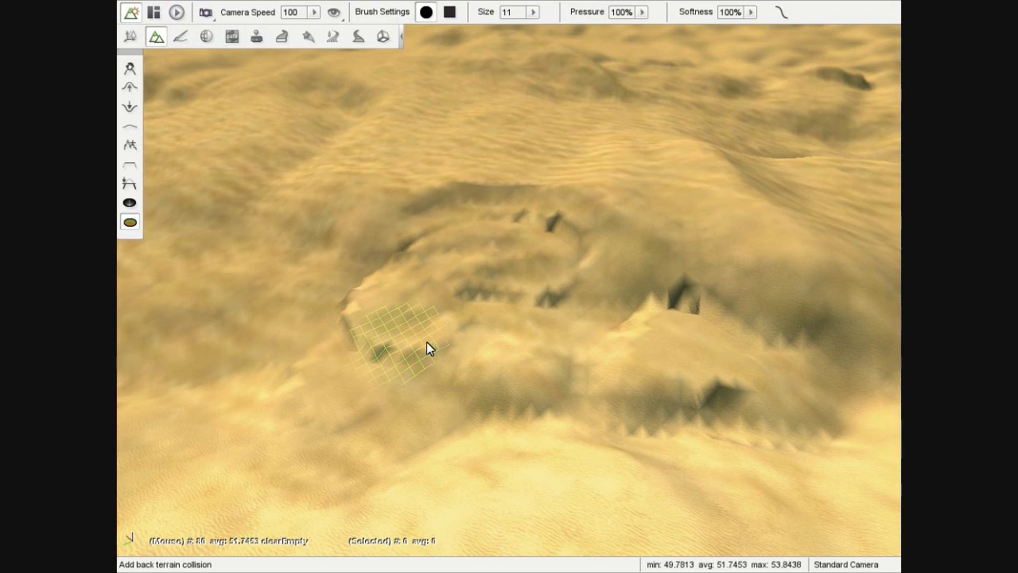
# Examine the restored valley terrain up close and from a higher viewpoint over the dunes
pyautogui.moveTo(454, 341)
pyautogui.mouseDown(button='right')
pyautogui.moveTo(468, 352)
pyautogui.moveTo(430, 365)
pyautogui.moveTo(431, 383)
pyautogui.mouseUp(button='right')
pyautogui.press('w')
pyautogui.press('w')
pyautogui.press('s')
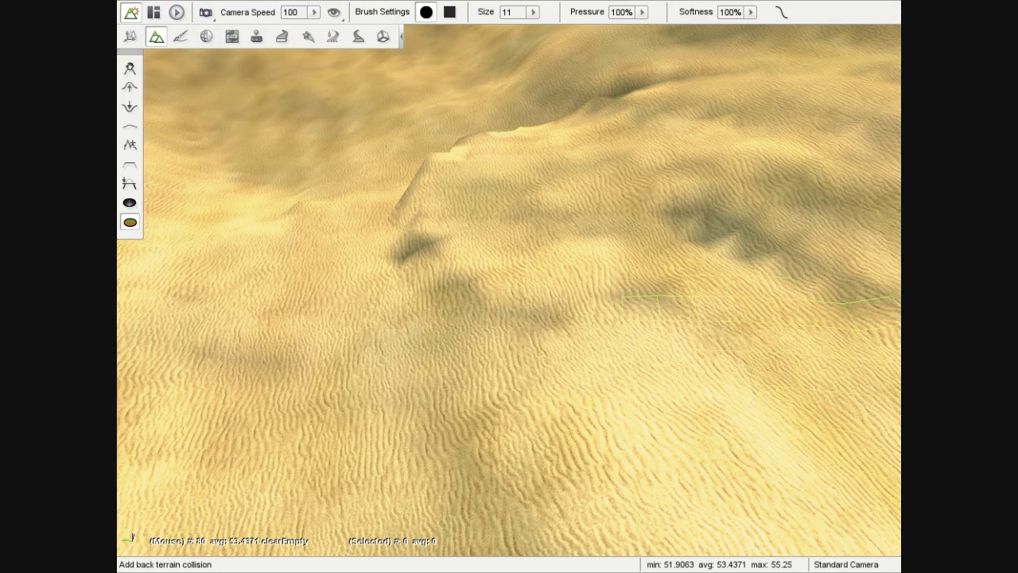
pyautogui.press('s')
pyautogui.moveTo(554, 355); pyautogui.dragTo(453, 220, button='right')
pyautogui.press('w')
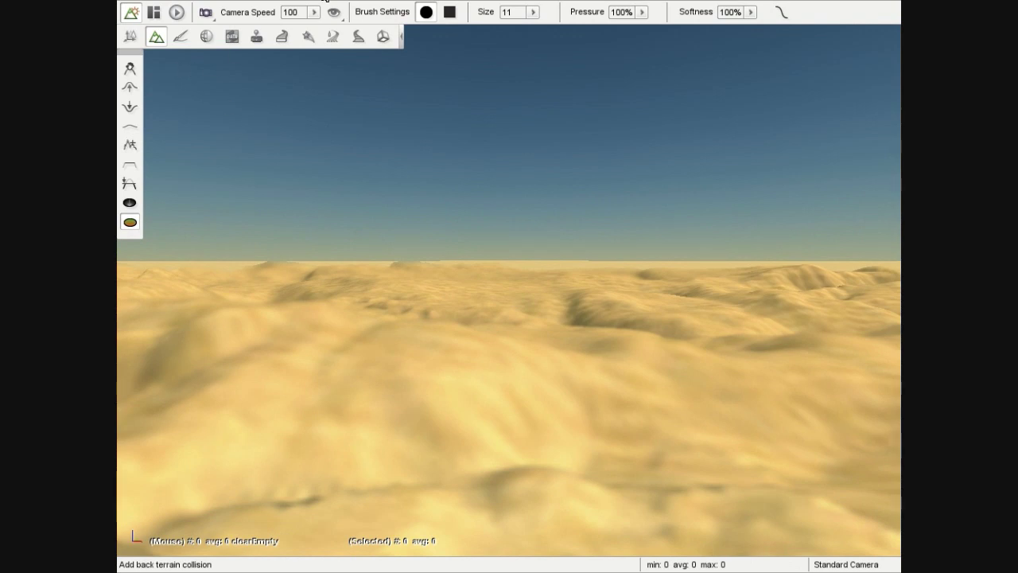
# Switch from terrain sculpting to the Object Editor and fly down toward the rippled dune crest
pyautogui.press('F1')
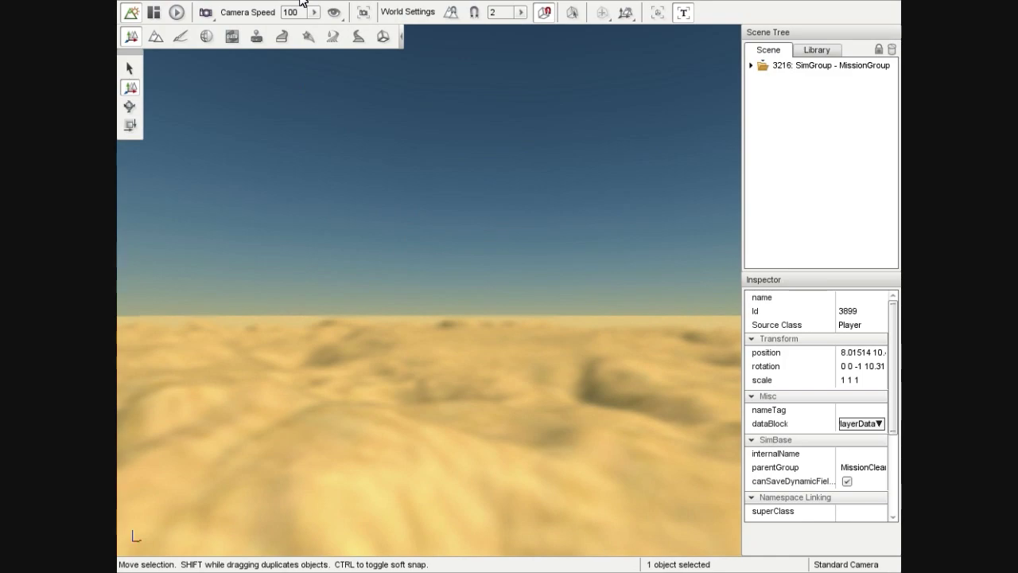
pyautogui.press('w')
pyautogui.moveTo(436, 345); pyautogui.dragTo(541, 378, button='right')
pyautogui.press('w')
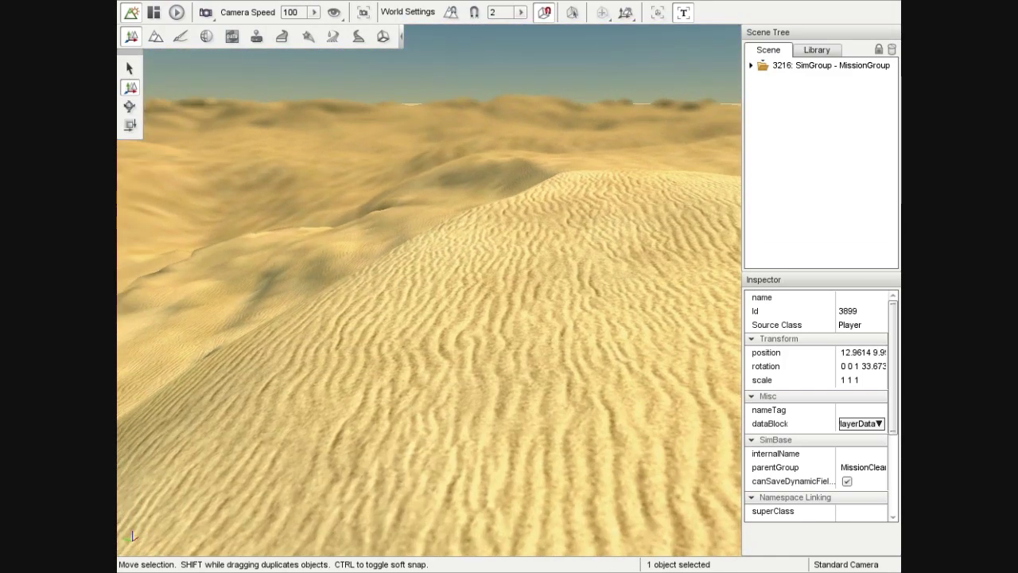
# Bring the free camera over to the player and frame the character from above on the dunes
pyautogui.hotkey('alt', 'c')
pyautogui.moveTo(423, 338); pyautogui.dragTo(358, 382, button='right')
pyautogui.hotkey('alt', 'c')
pyautogui.press('w')
pyautogui.moveTo(430, 318); pyautogui.dragTo(378, 330, button='right')
pyautogui.press('s')
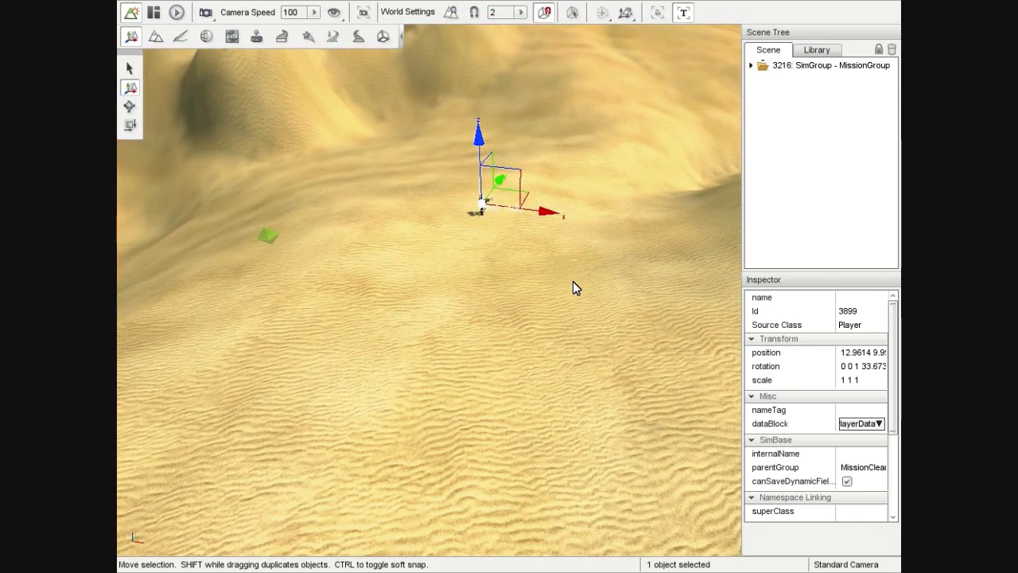
# Open the art/shapes/trees mesh folder in the object library
pyautogui.click(832, 53)
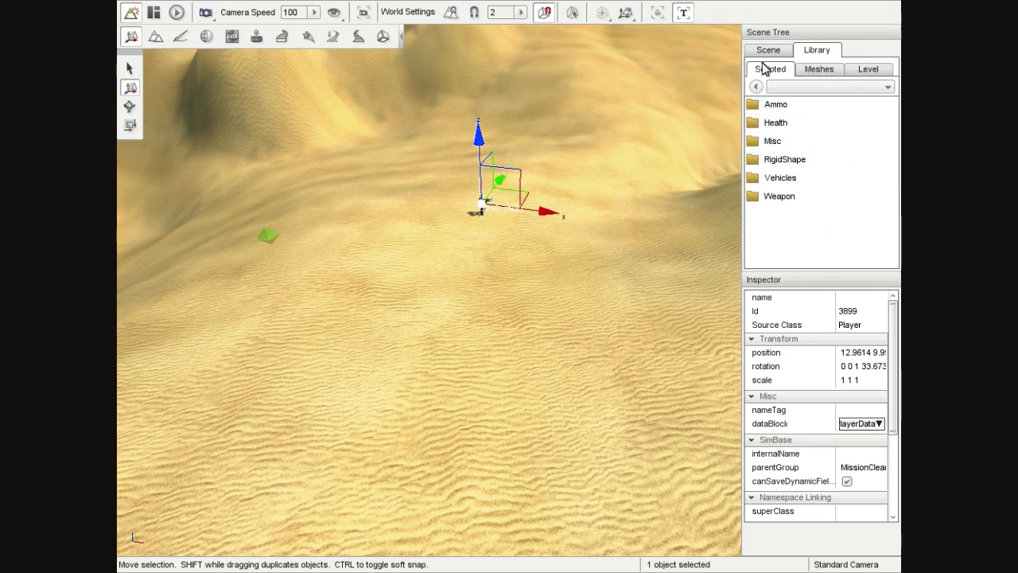
pyautogui.click(828, 71)
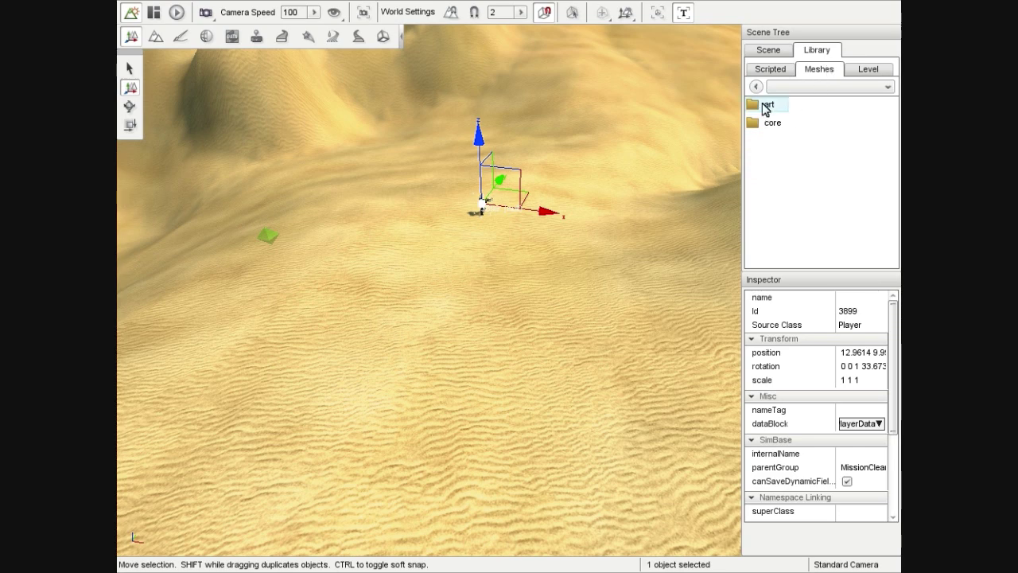
pyautogui.doubleClick(765, 109)
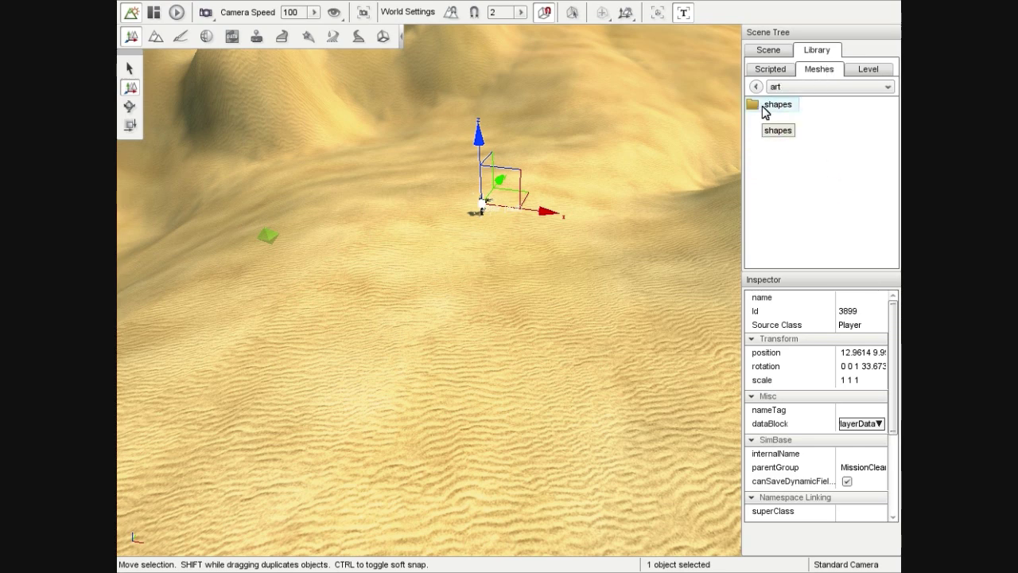
pyautogui.doubleClick(764, 110)
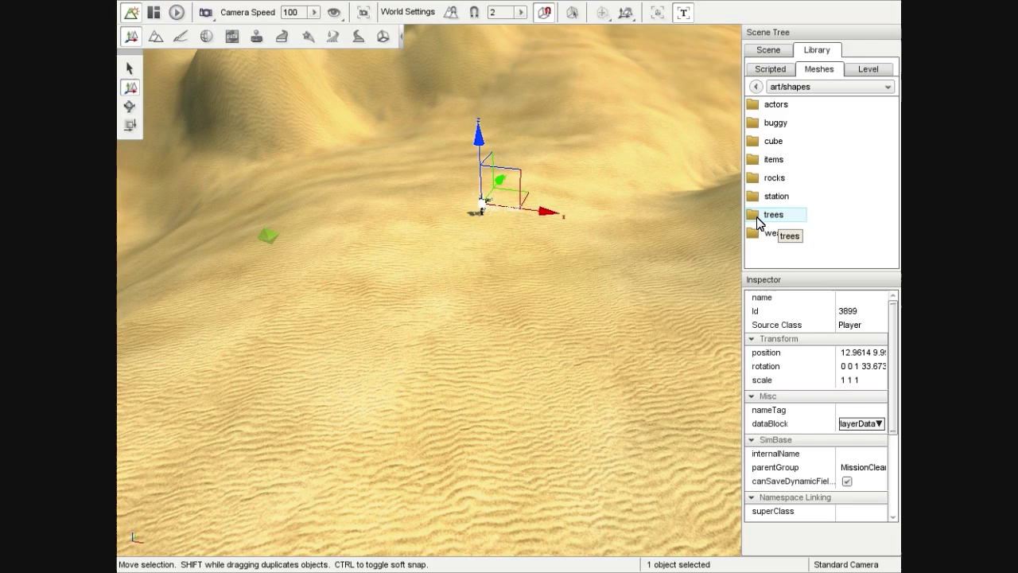
pyautogui.doubleClick(760, 222)
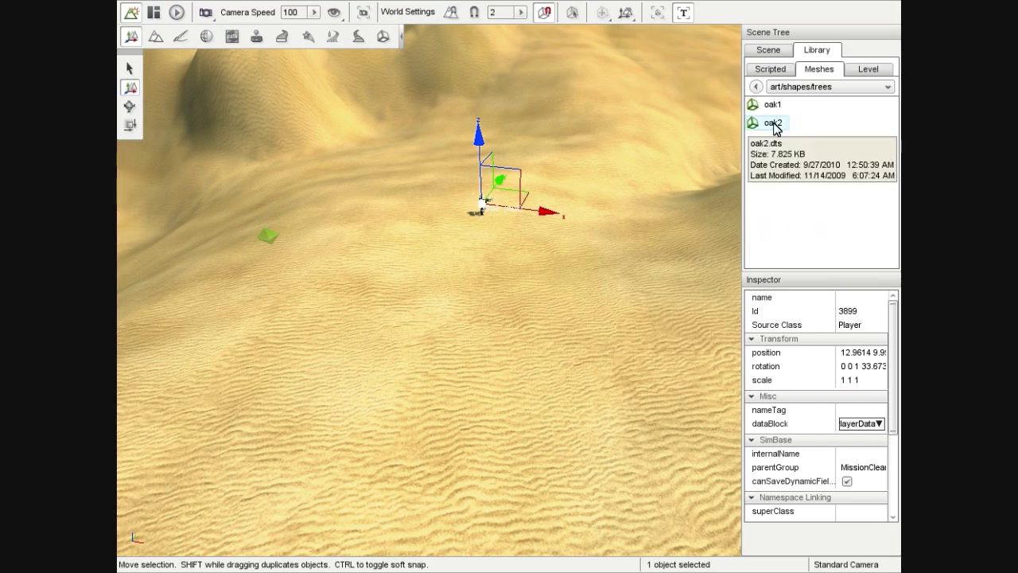
# Add the oak2 tree mesh to the sand near the player
pyautogui.moveTo(510, 271); pyautogui.dragTo(614, 181, button='right')
pyautogui.press('s')
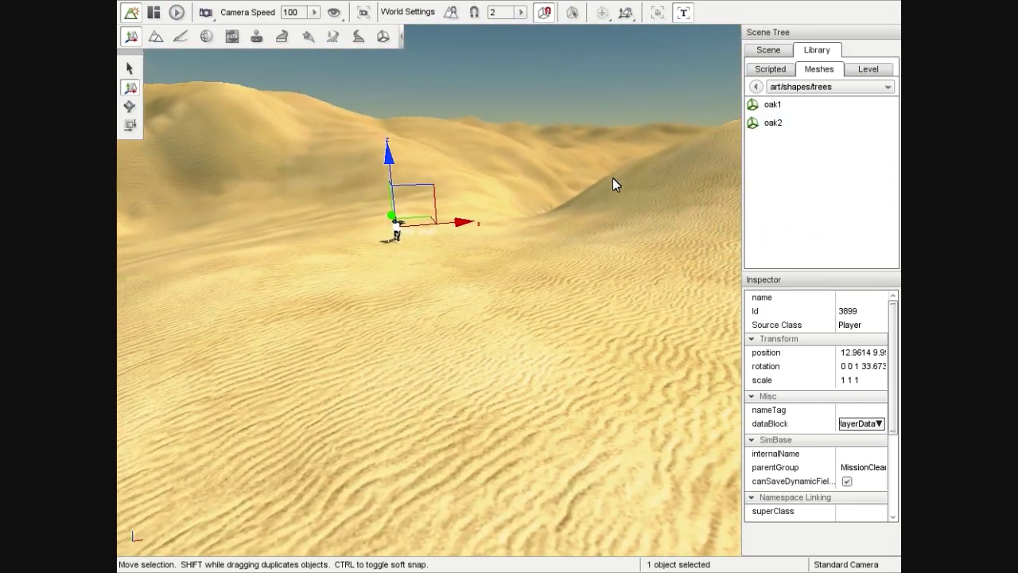
pyautogui.click(767, 126)
pyautogui.moveTo(709, 170); pyautogui.dragTo(529, 241, button='right')
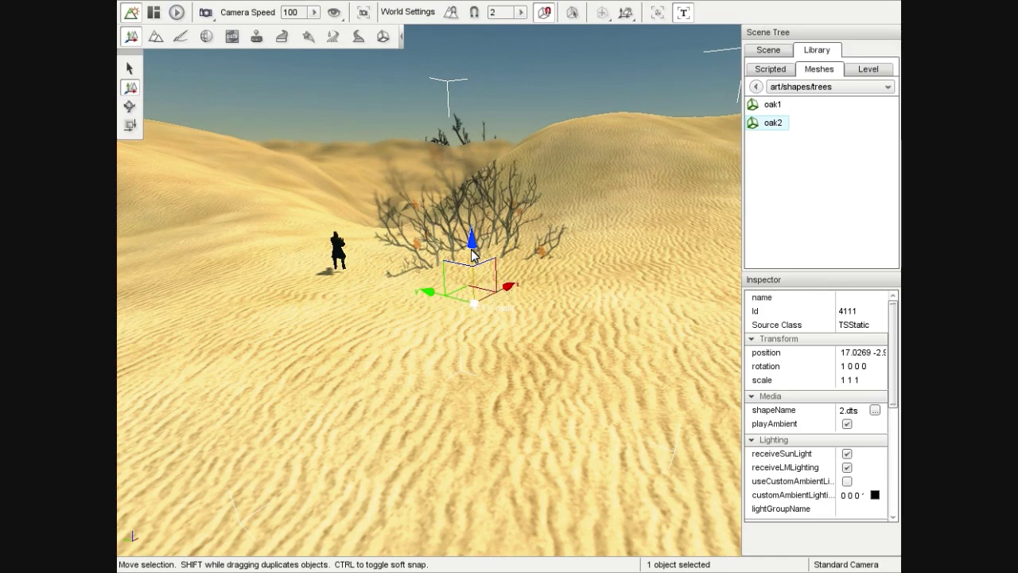
# Raise the oak2 tree until its trunk stands above the sand and shift it beside the player, to about X 21.16
pyautogui.moveTo(473, 244); pyautogui.dragTo(475, 4)
pyautogui.moveTo(472, 103); pyautogui.dragTo(507, 197, button='right')
pyautogui.moveTo(505, 205); pyautogui.dragTo(506, 88)
pyautogui.moveTo(507, 89); pyautogui.dragTo(477, 64, button='right')
pyautogui.press('d')
pyautogui.press('a')
pyautogui.moveTo(676, 270); pyautogui.dragTo(671, 335, button='right')
pyautogui.press('w')
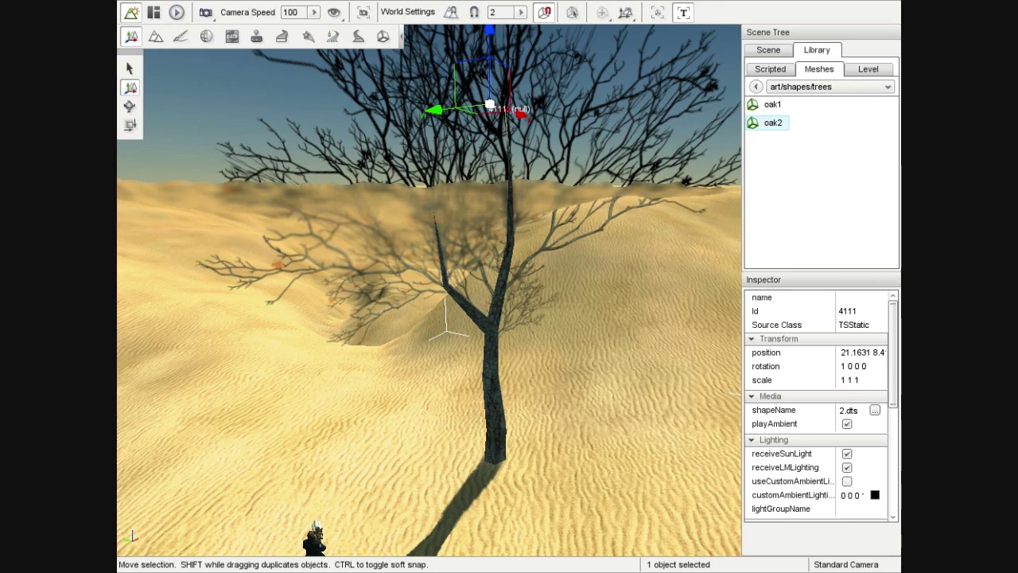
pyautogui.press('s')
pyautogui.moveTo(551, 317)
pyautogui.mouseDown(button='right')
pyautogui.moveTo(509, 270)
pyautogui.moveTo(470, 342)
pyautogui.moveTo(525, 382)
pyautogui.moveTo(552, 350)
pyautogui.moveTo(537, 331)
pyautogui.mouseUp(button='right')
pyautogui.press('w')
pyautogui.press('w')
# Select the oak tree and the player in turn, examining each object's properties and their sizes in the scene
pyautogui.click(527, 497)
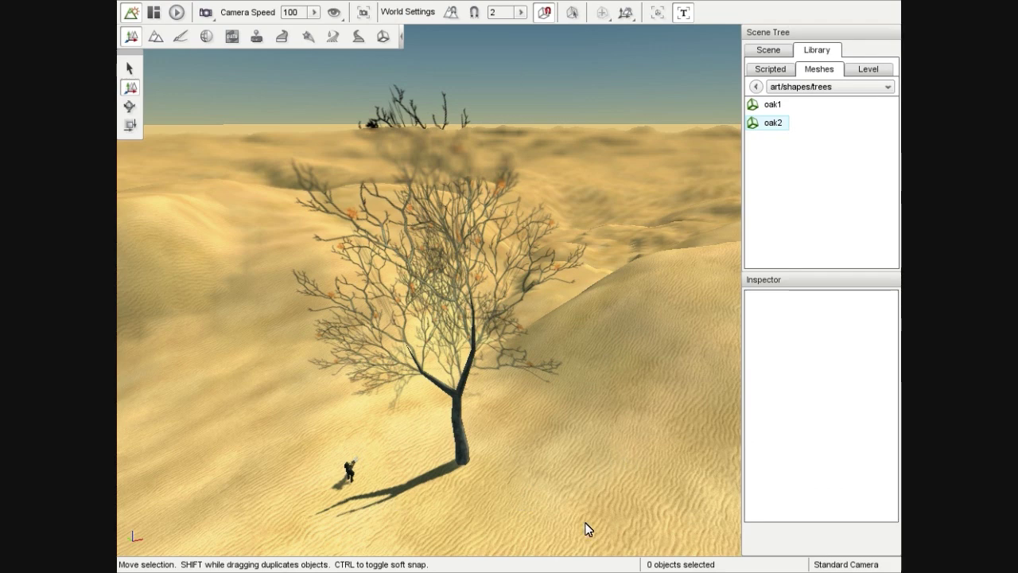
pyautogui.click(465, 365)
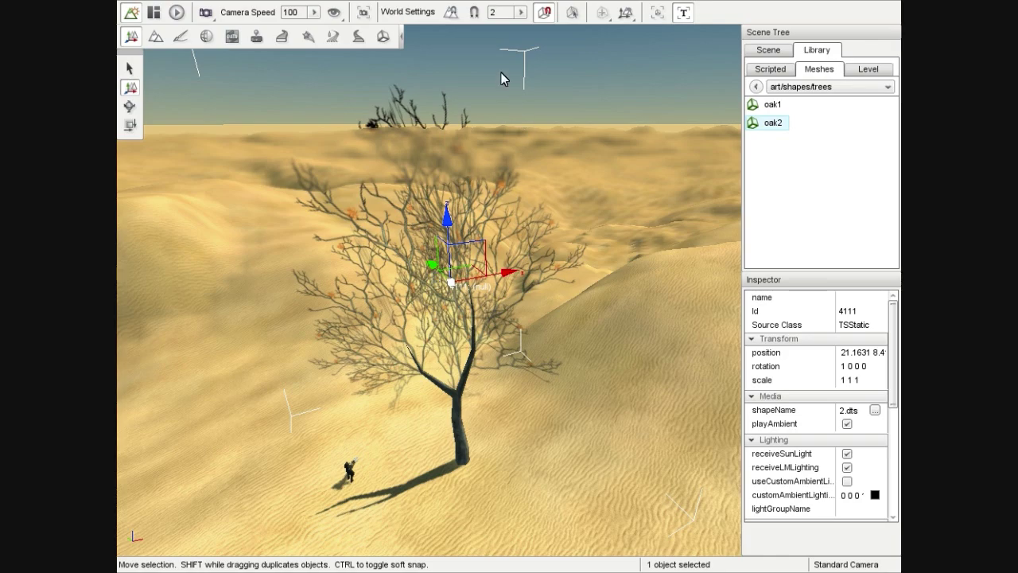
pyautogui.moveTo(407, 427); pyautogui.dragTo(370, 537, button='right')
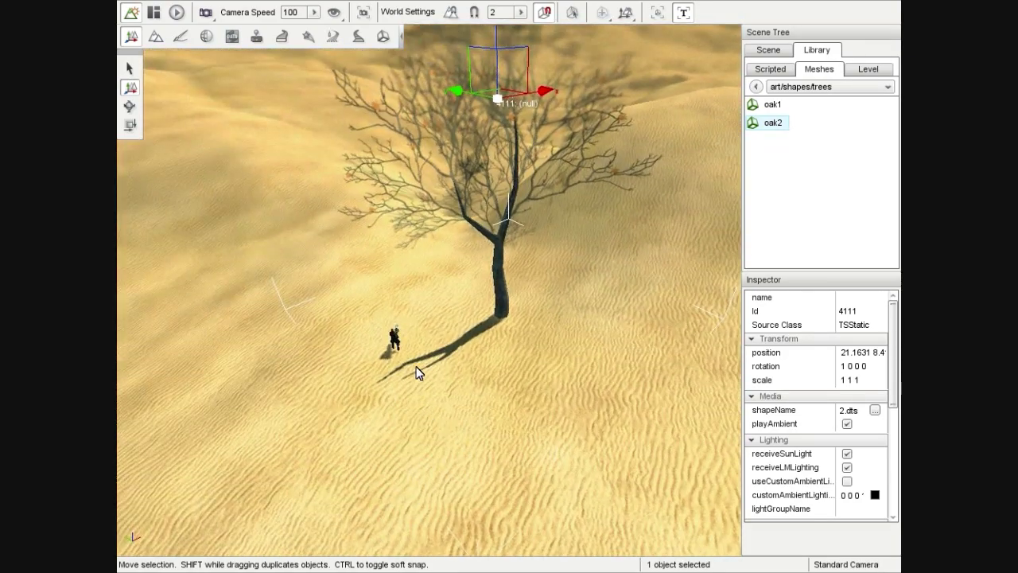
pyautogui.click(370, 378)
pyautogui.click(394, 339)
pyautogui.moveTo(435, 388); pyautogui.dragTo(453, 354, button='right')
pyautogui.press('w')
pyautogui.press('s')
pyautogui.press('w')
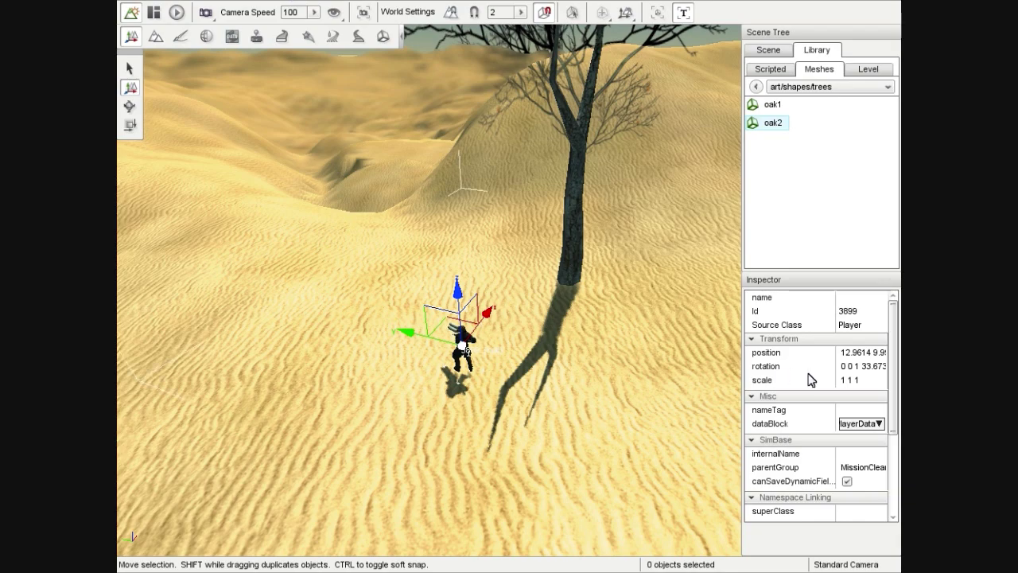
pyautogui.press('s')
pyautogui.moveTo(511, 270); pyautogui.dragTo(536, 331, button='right')
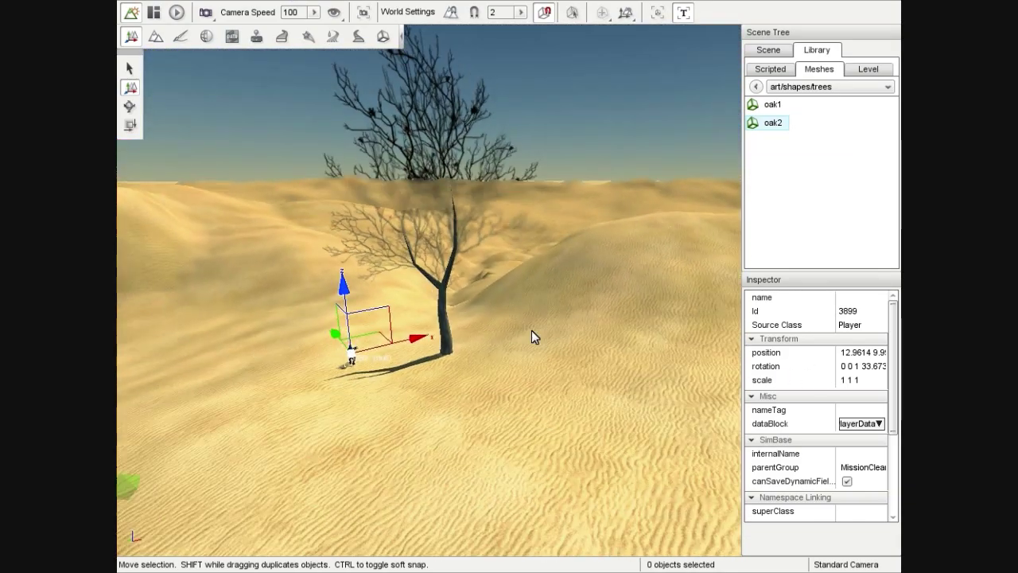
# Select the oak tree and set its Z scale to 3
pyautogui.click(451, 272)
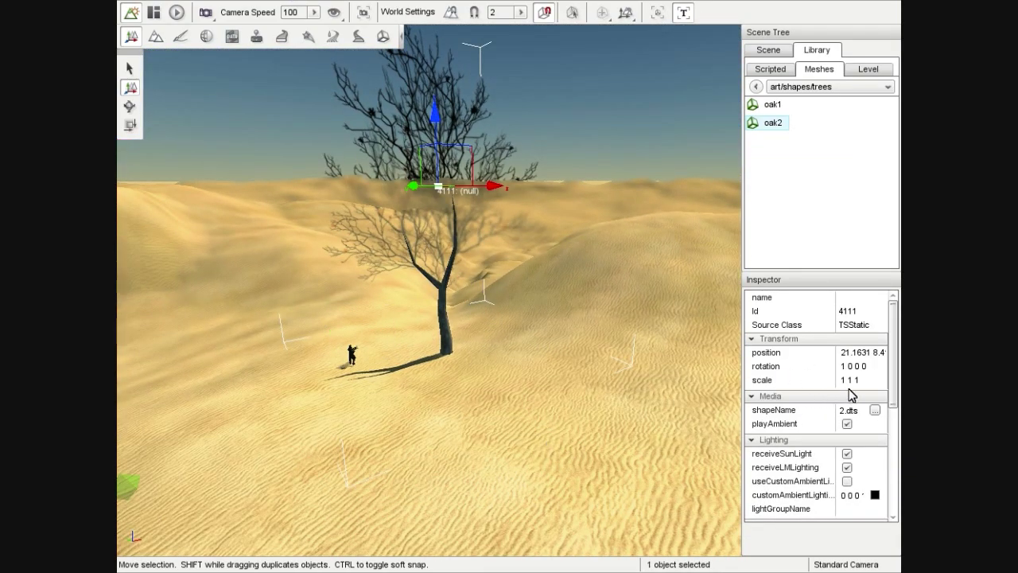
pyautogui.doubleClick(858, 381)
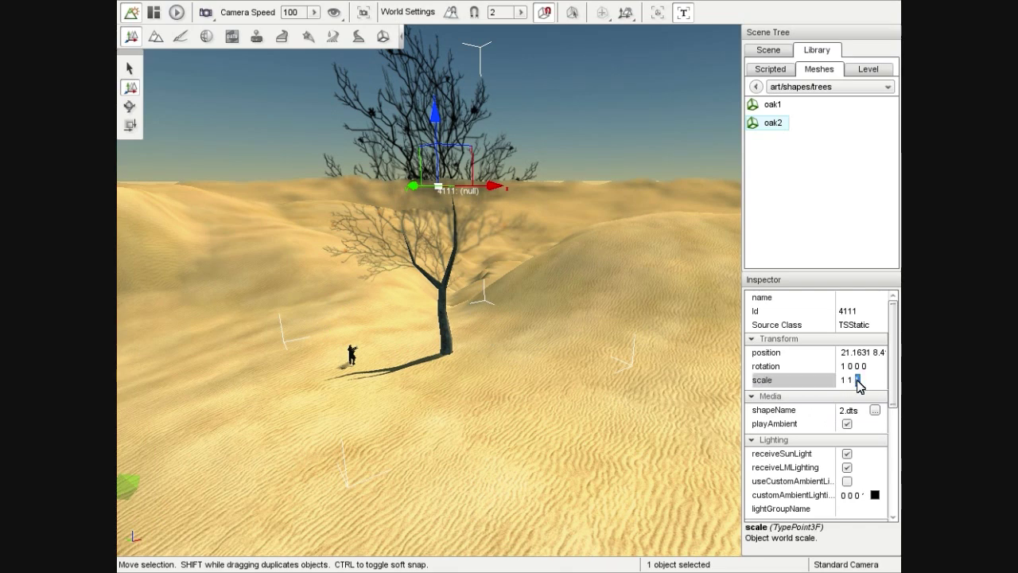
pyautogui.write('3')
pyautogui.press('Return')
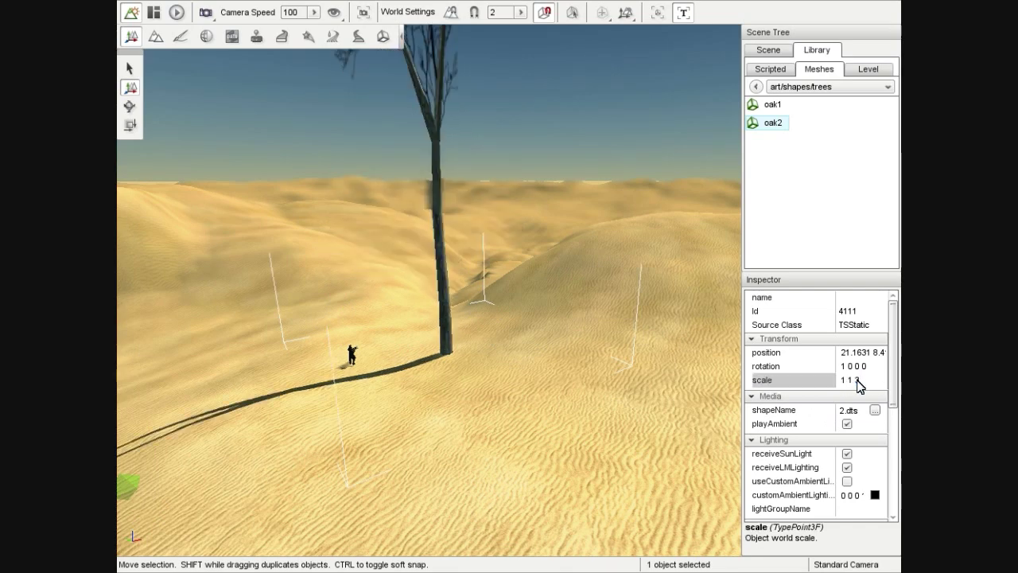
# Set the oak tree's Z scale to 0.5
pyautogui.press('s')
pyautogui.moveTo(550, 325); pyautogui.dragTo(546, 281, button='right')
pyautogui.press('w')
pyautogui.press('s')
pyautogui.press('w')
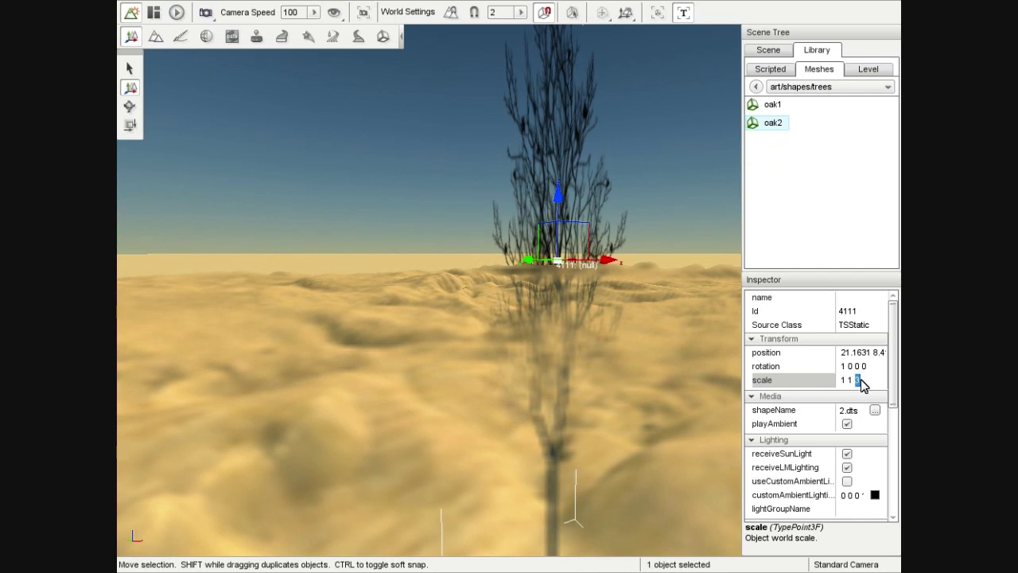
pyautogui.press('Return')
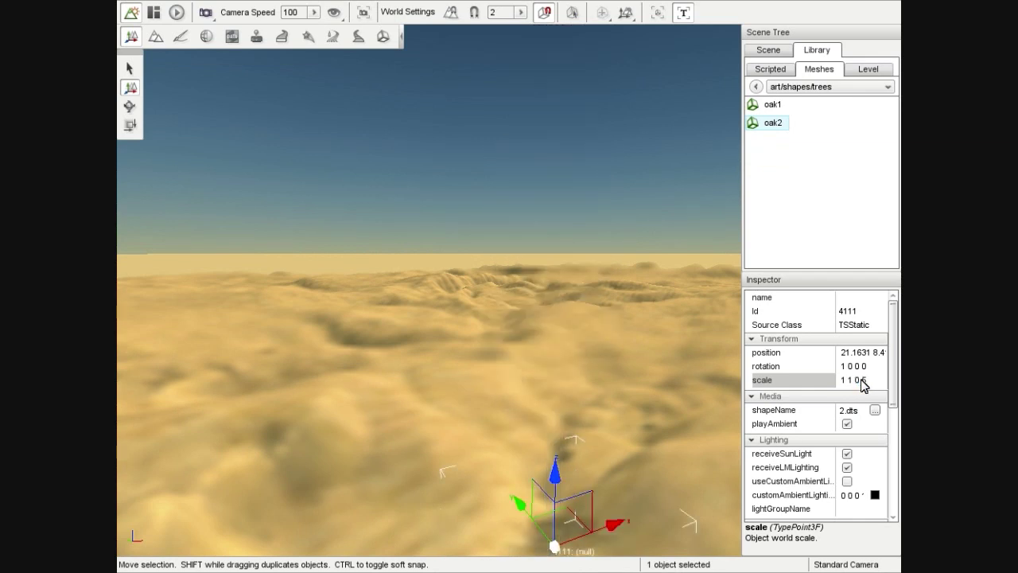
# Move the flattened oak tree along its X axis toward the player, to about X 20.2
pyautogui.press('s')
pyautogui.moveTo(628, 396); pyautogui.dragTo(612, 409, button='right')
pyautogui.press('w')
pyautogui.press('s')
pyautogui.press('w')
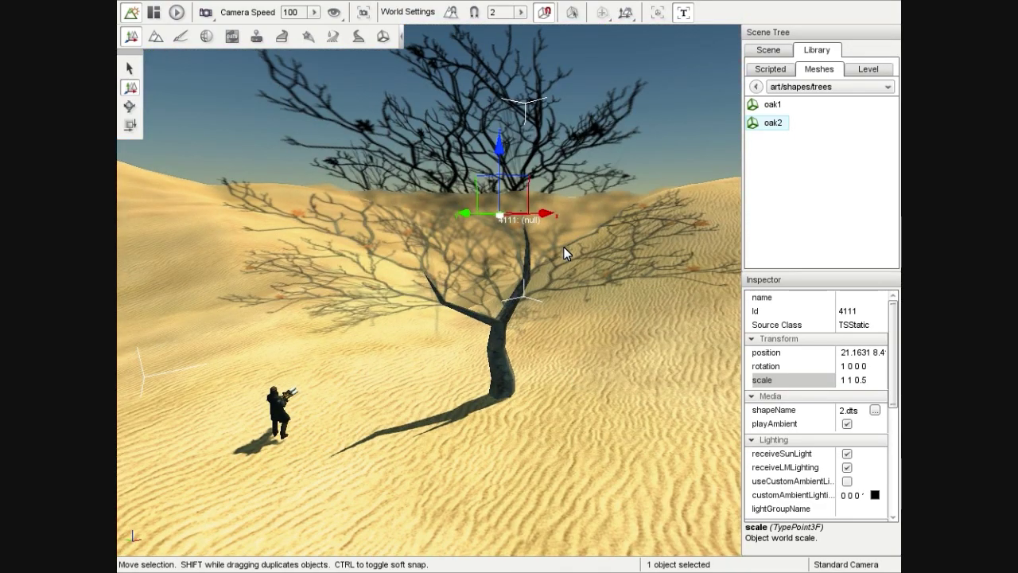
pyautogui.moveTo(537, 220); pyautogui.dragTo(484, 227)
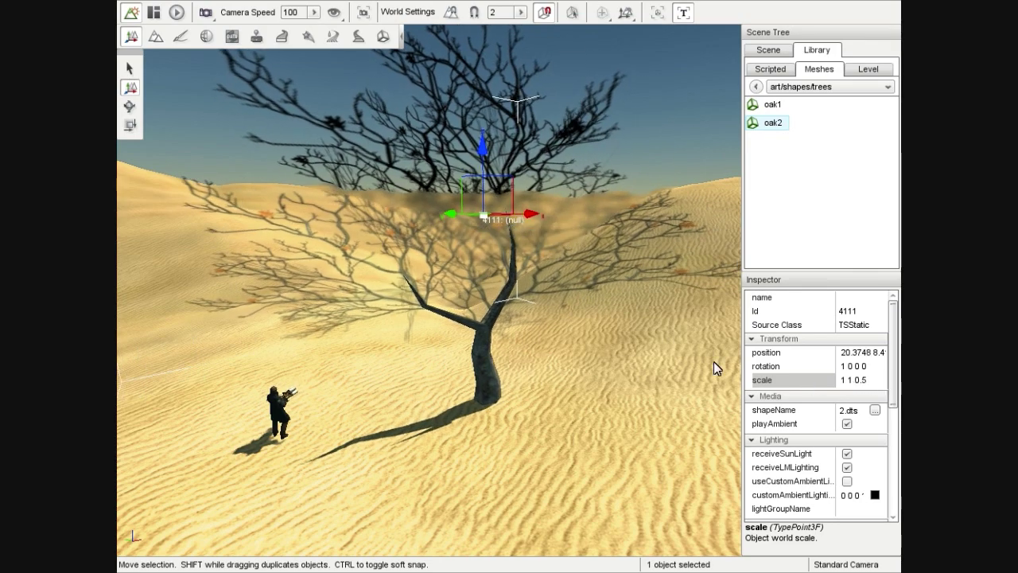
pyautogui.moveTo(524, 221); pyautogui.dragTo(463, 216)
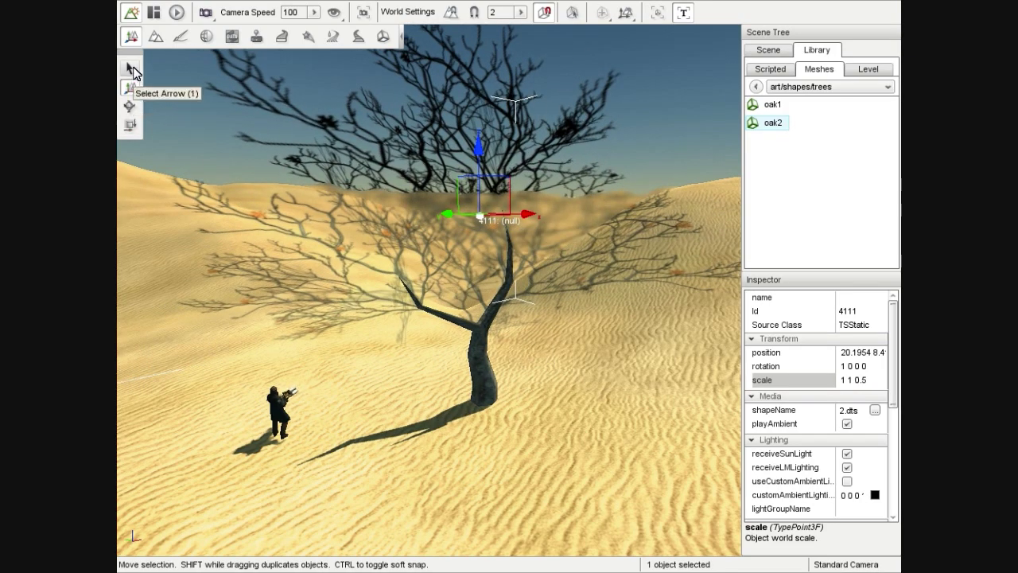
# Reselect the oak tree with the Select Arrow and move it along X to about 20.46
pyautogui.click(130, 68)
pyautogui.click(579, 423)
pyautogui.click(448, 248)
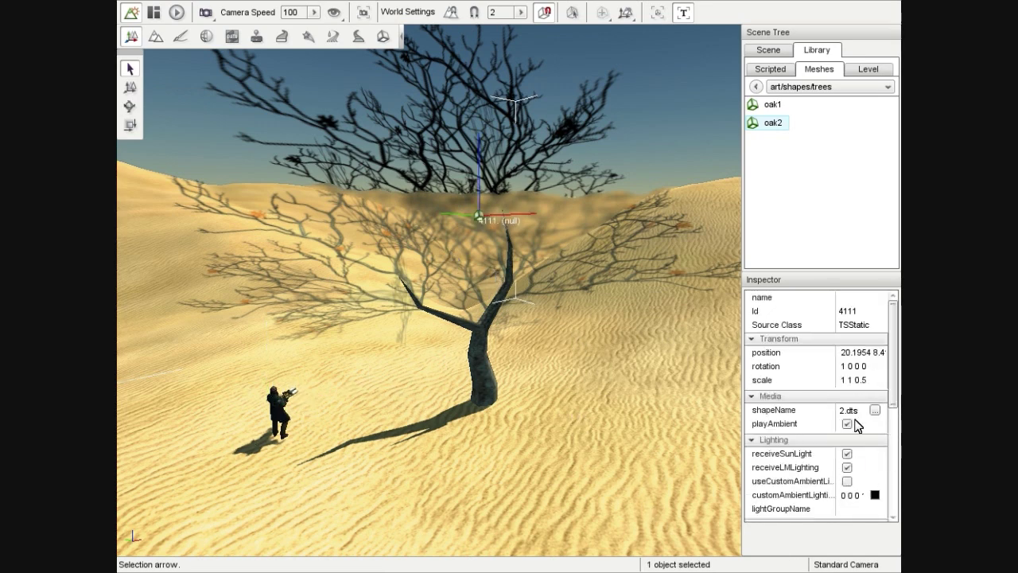
pyautogui.click(522, 212)
pyautogui.click(484, 241)
pyautogui.click(130, 88)
pyautogui.moveTo(518, 216)
pyautogui.mouseDown()
pyautogui.moveTo(534, 217)
pyautogui.moveTo(524, 216)
pyautogui.mouseUp()
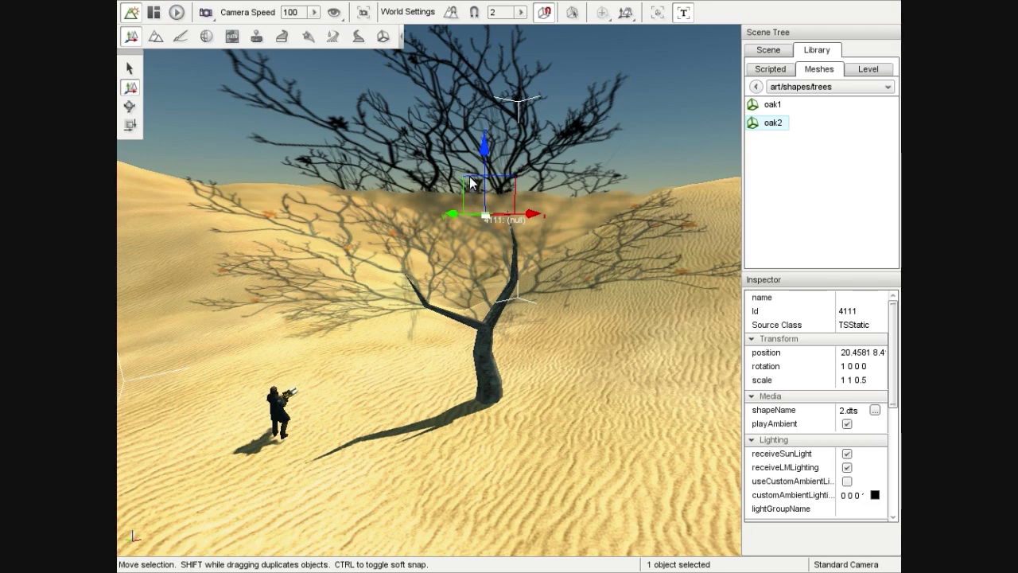
# Rotate the oak tree with the rotate gizmo so that it tilts over the sand
pyautogui.click(130, 106)
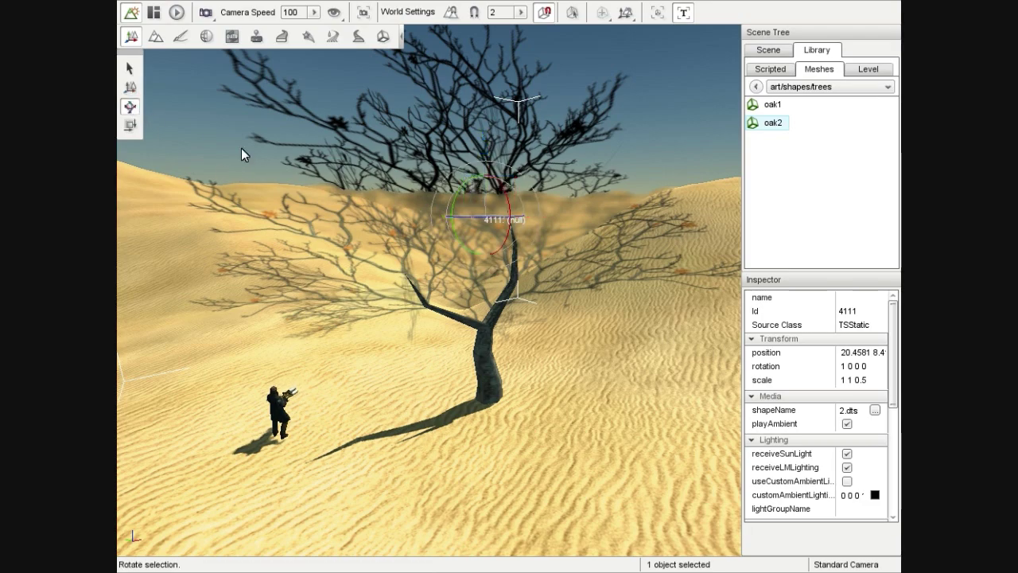
pyautogui.moveTo(487, 232); pyautogui.dragTo(434, 270, button='right')
pyautogui.press('s')
pyautogui.press('d')
pyautogui.press('w')
pyautogui.moveTo(473, 262); pyautogui.dragTo(503, 250)
pyautogui.click(530, 235)
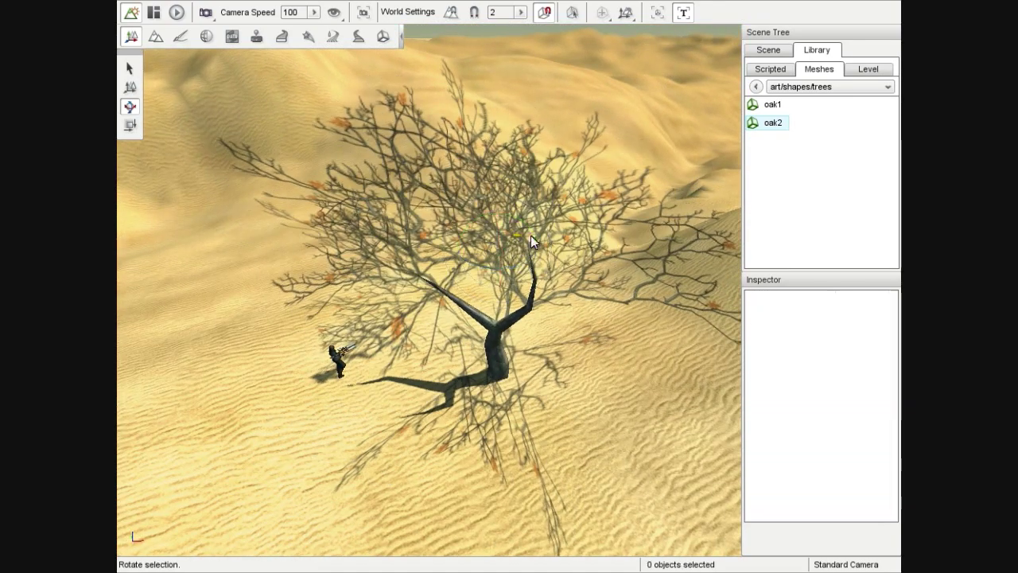
pyautogui.click(521, 285)
pyautogui.moveTo(526, 226); pyautogui.dragTo(515, 269)
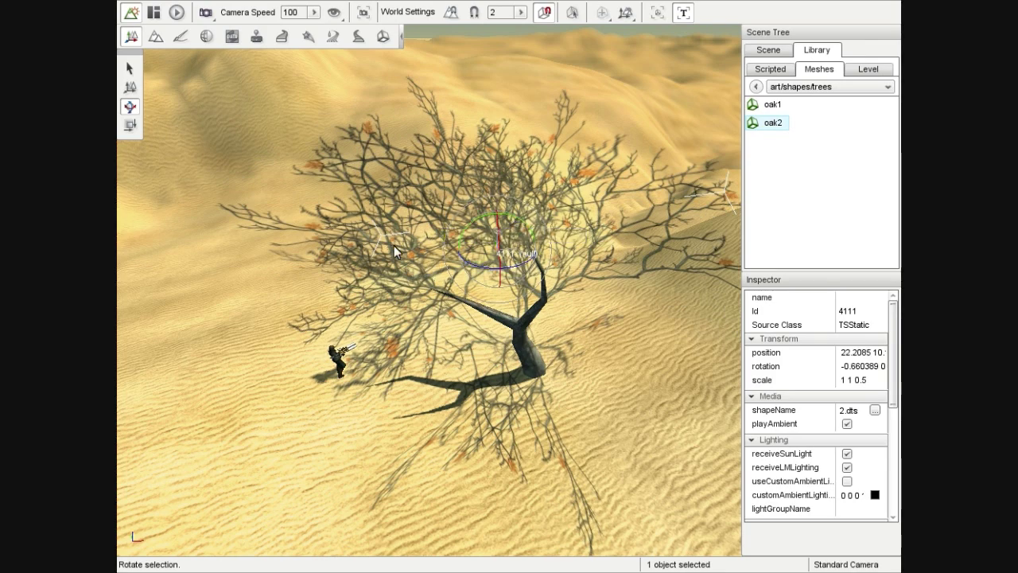
# Move the tilted oak tree away from the player to about X 24.7 and raise it slightly
pyautogui.click(129, 87)
pyautogui.moveTo(551, 254); pyautogui.dragTo(617, 252)
pyautogui.moveTo(572, 195); pyautogui.dragTo(572, 182)
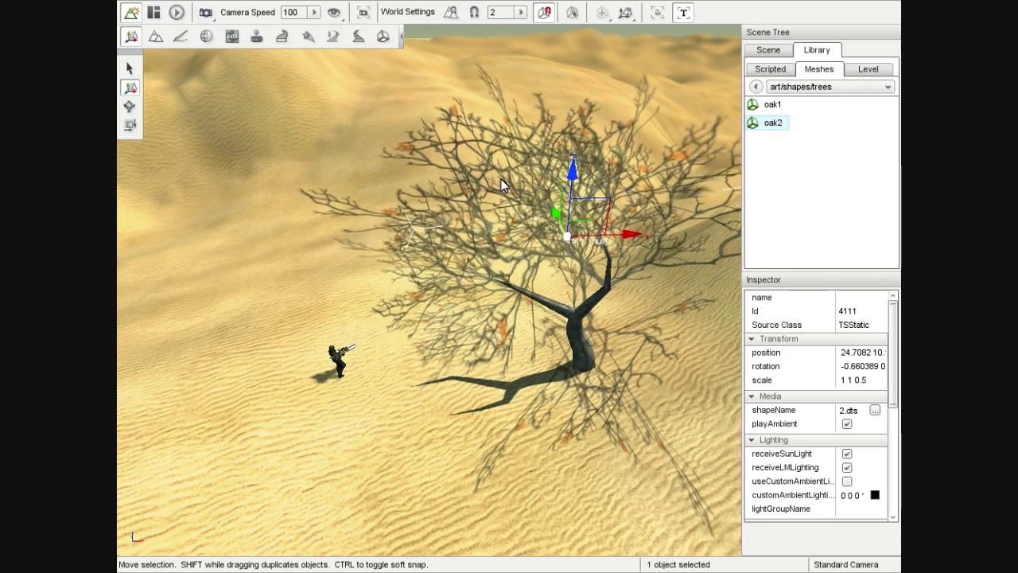
# Stretch the oak tree with the scale gizmo to an X scale of about 1.11
pyautogui.click(130, 125)
pyautogui.moveTo(556, 173)
pyautogui.mouseDown()
pyautogui.moveTo(555, 148)
pyautogui.moveTo(554, 167)
pyautogui.mouseUp()
pyautogui.moveTo(638, 191); pyautogui.dragTo(643, 191)
pyautogui.press('s')
pyautogui.moveTo(541, 259); pyautogui.dragTo(557, 235, button='right')
pyautogui.press('w')
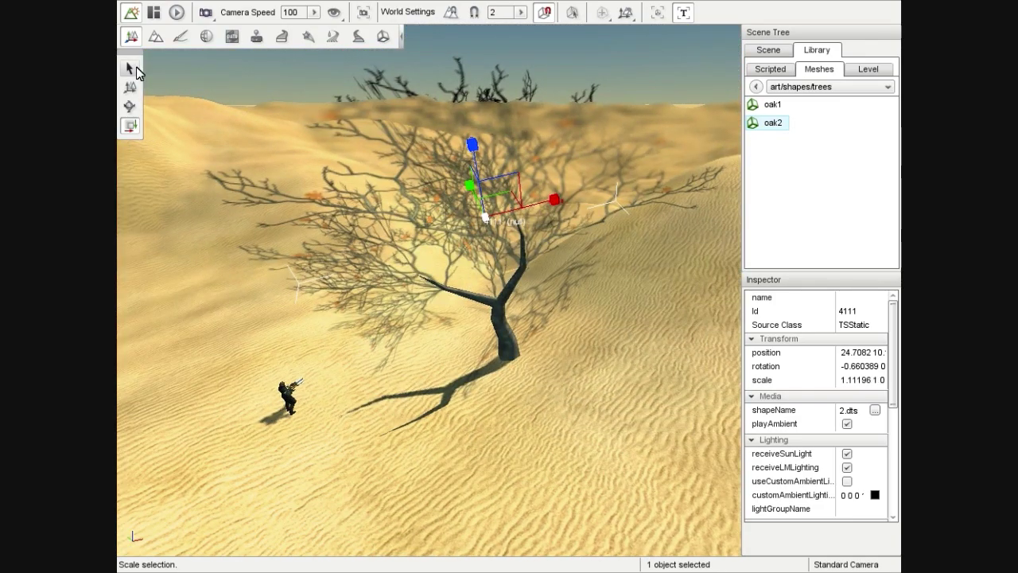
# Cycle through the selection, move, rotate and scale tools, ending on the scale tool
pyautogui.click(132, 69)
pyautogui.click(133, 83)
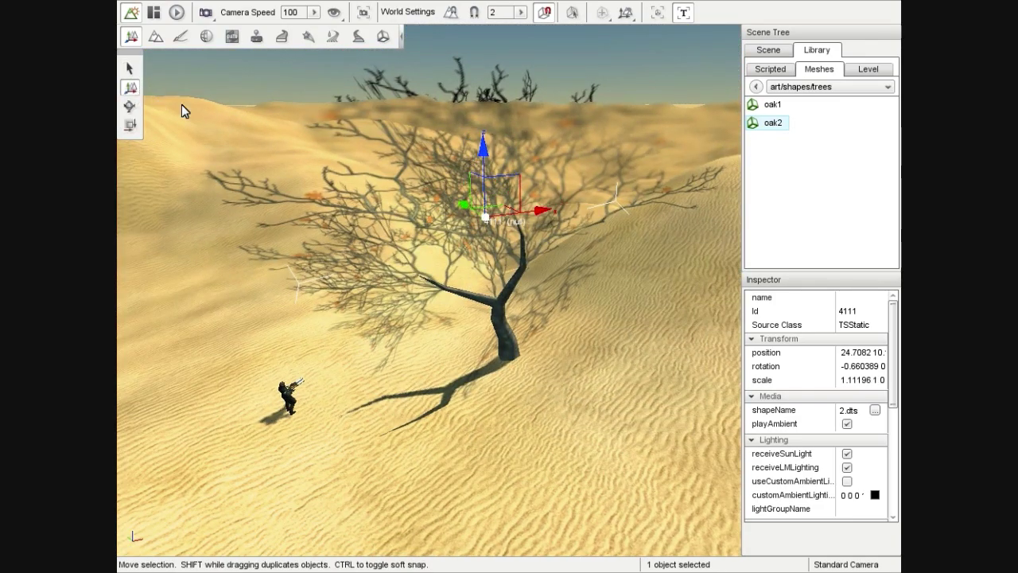
pyautogui.press('e')
pyautogui.press('r')
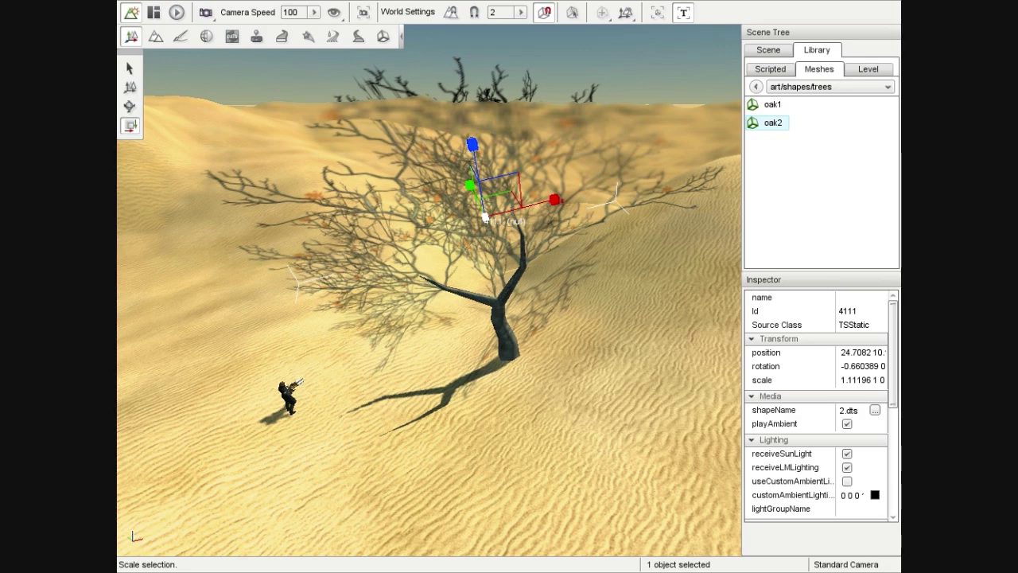
# Examine the transformed oak tree and the player from a distance and from close up
pyautogui.press('s')
pyautogui.moveTo(531, 337); pyautogui.dragTo(505, 324, button='right')
pyautogui.press('w')
pyautogui.press('s')
pyautogui.press('w')
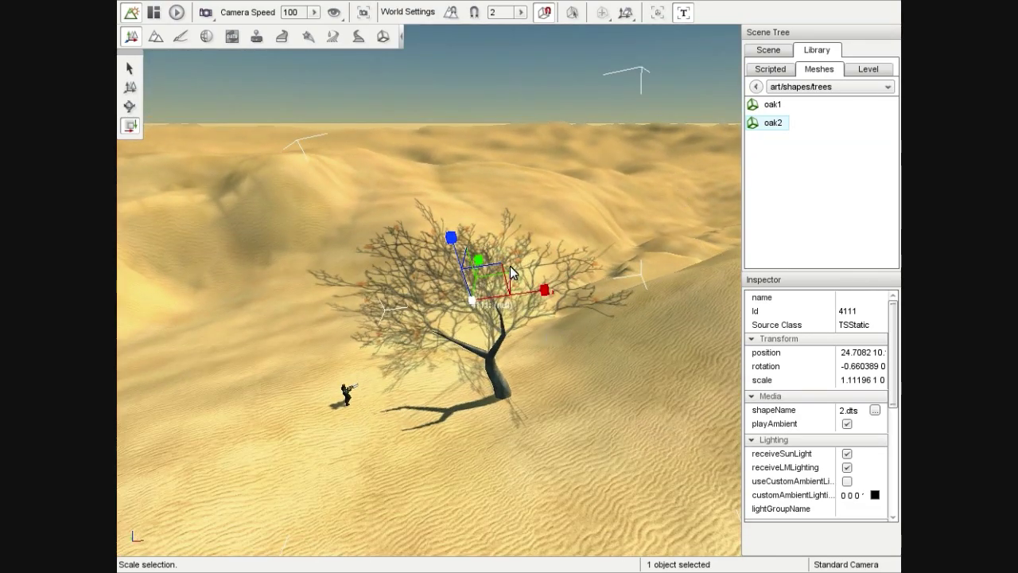
pyautogui.moveTo(548, 286); pyautogui.dragTo(521, 306, button='right')
pyautogui.press('w')
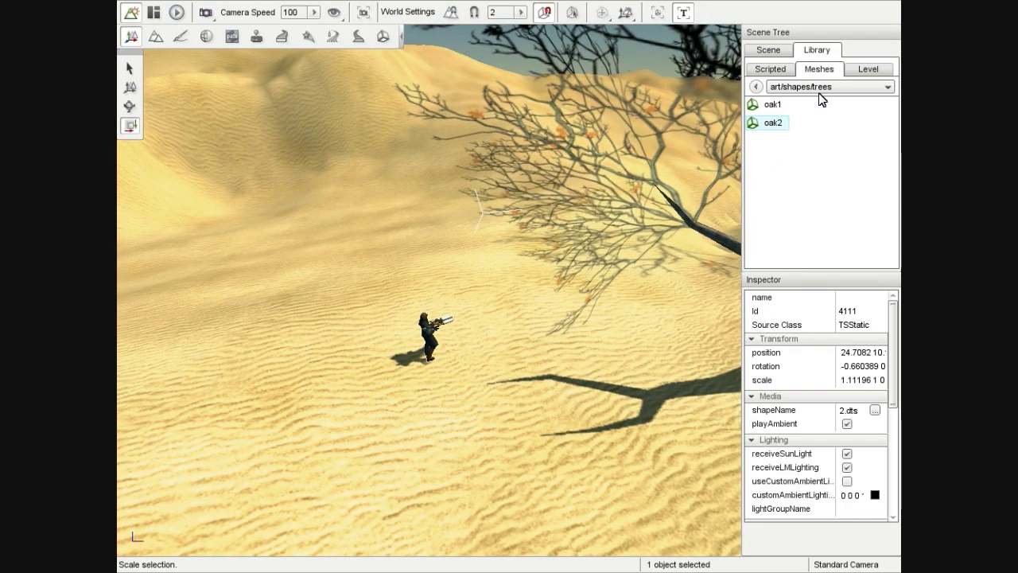
pyautogui.press('s')
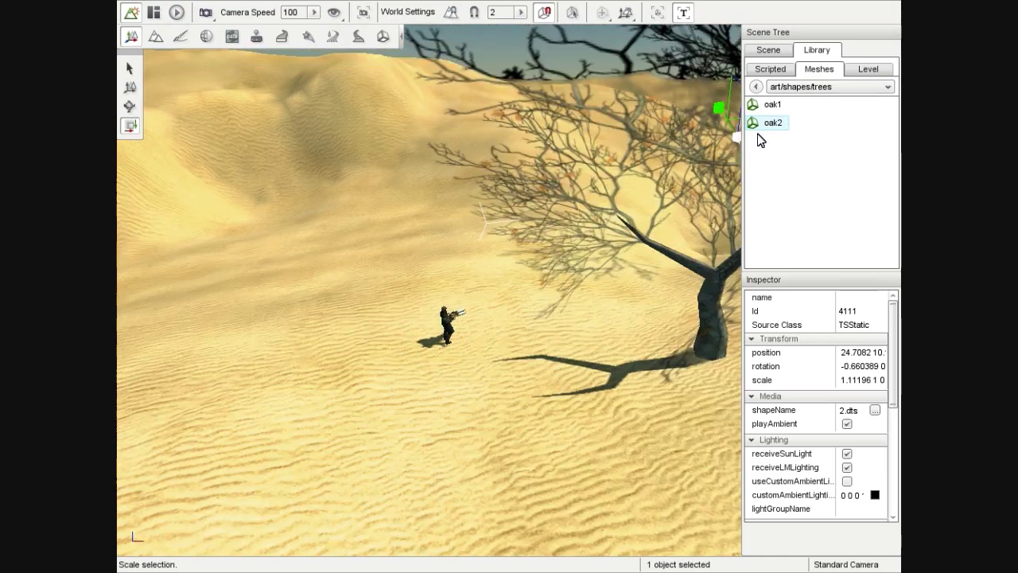